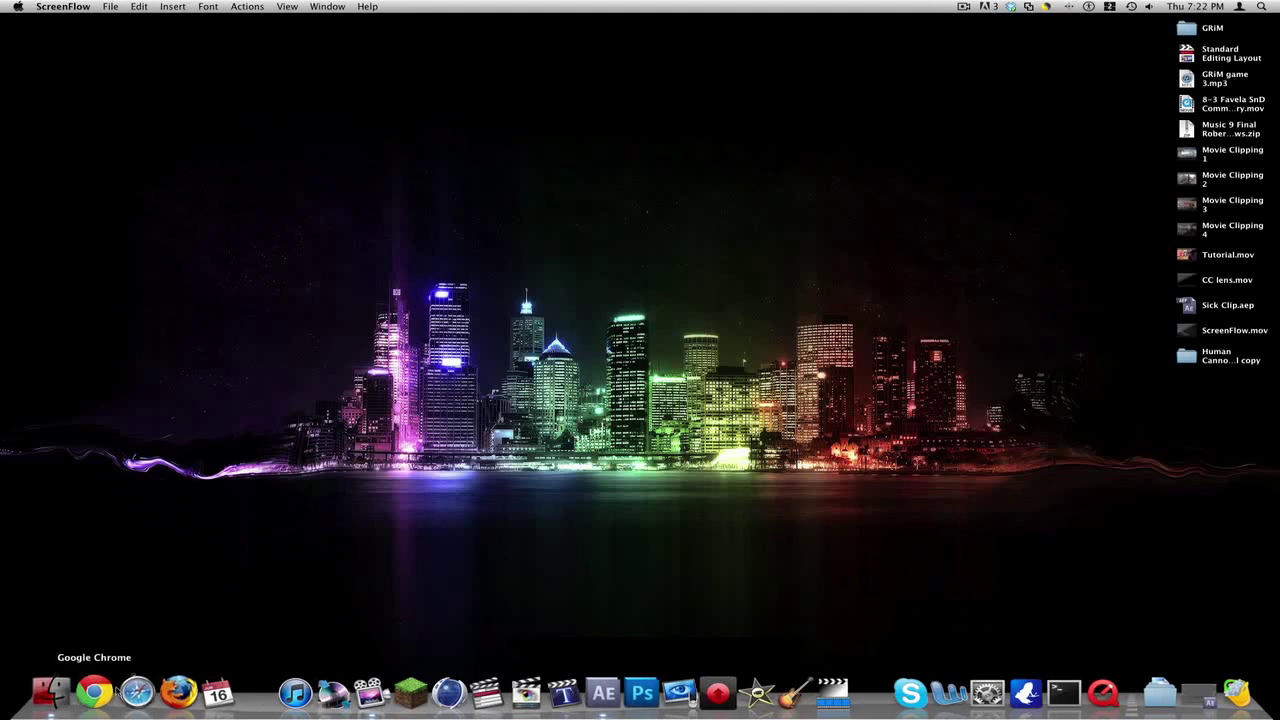
Launch After Effects with the empty untitled project and bring its window back to the front.
{"action": "left_click", "coordinate": [1193, 688]}
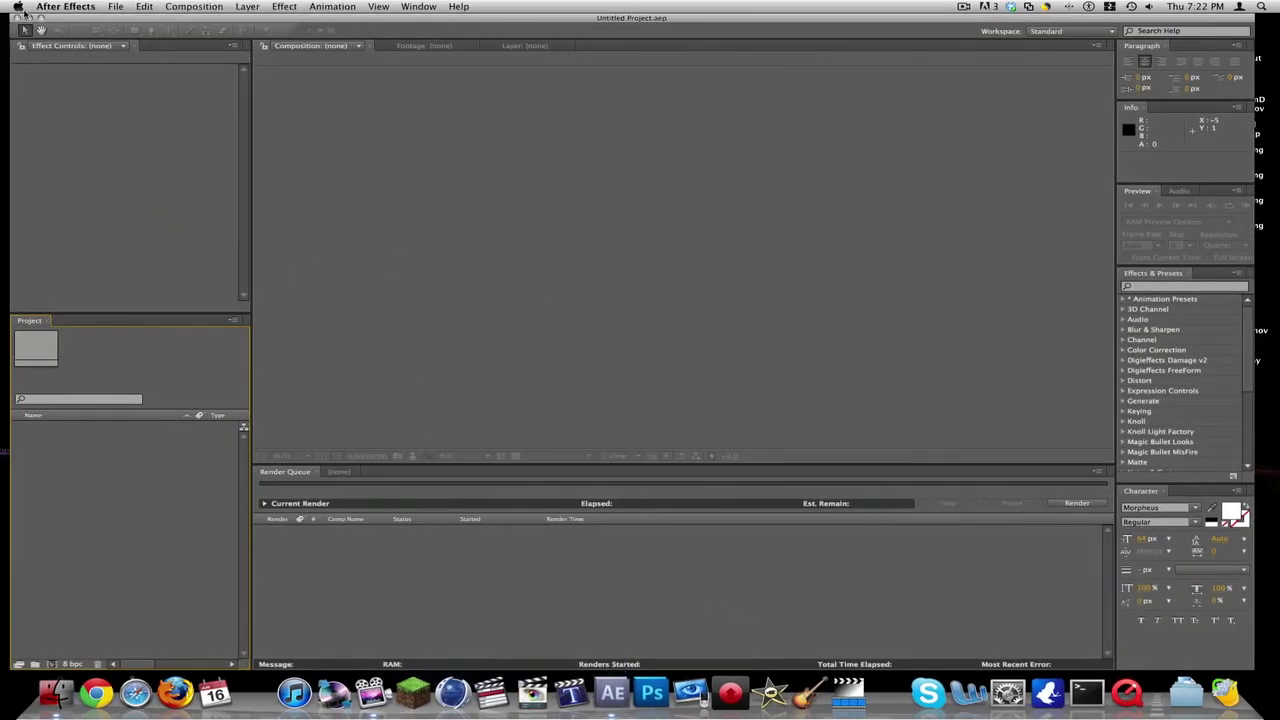
{"action": "left_click", "coordinate": [28, 18]}
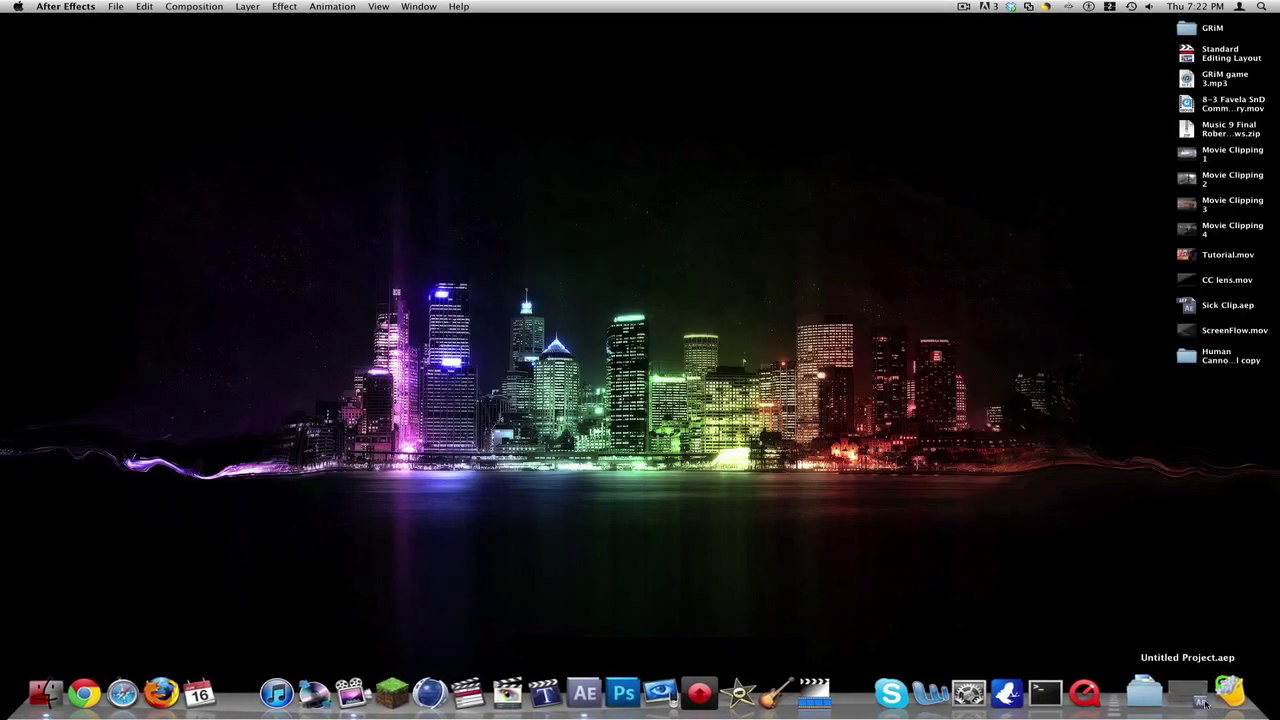
{"action": "left_click", "coordinate": [1203, 702]}
{"action": "left_click", "coordinate": [118, 6]}
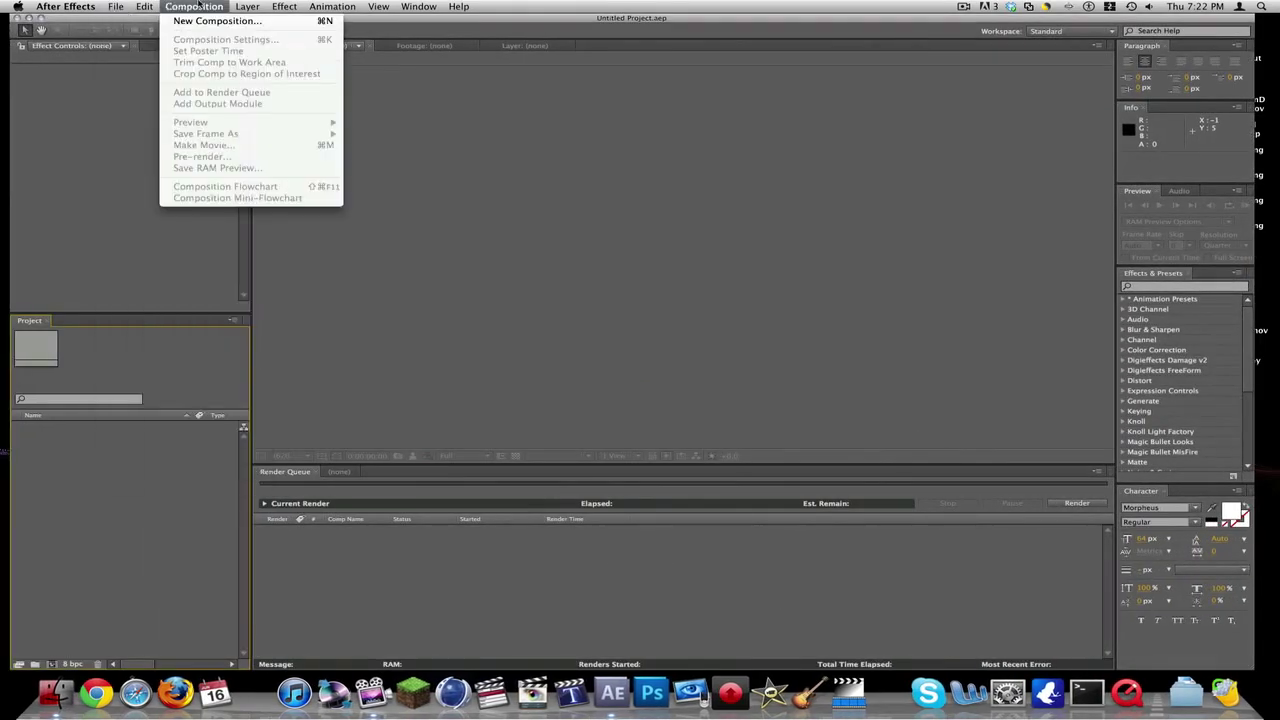
Create a new composition named 'Muffled Audio Tut' from the HDV/HDTV 720 29.97 preset.
{"action": "left_click", "coordinate": [207, 6]}
{"action": "key", "text": "super+b"}
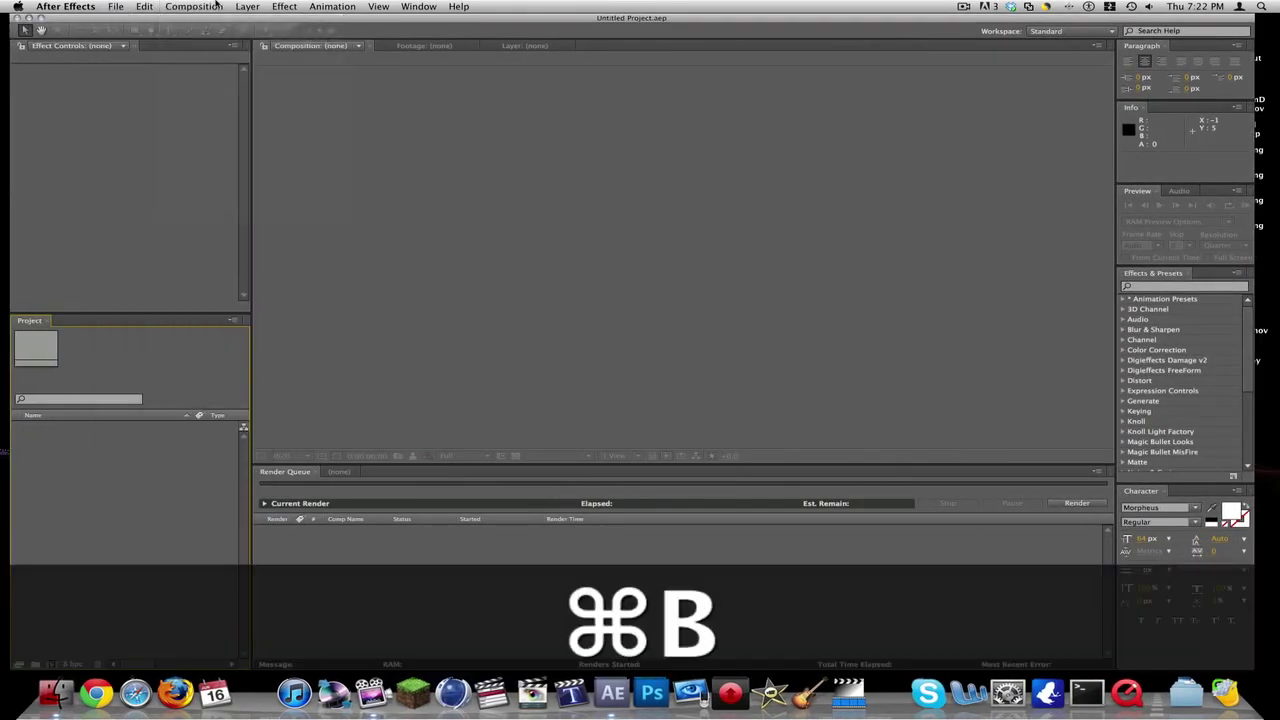
{"action": "key", "text": "super+n"}
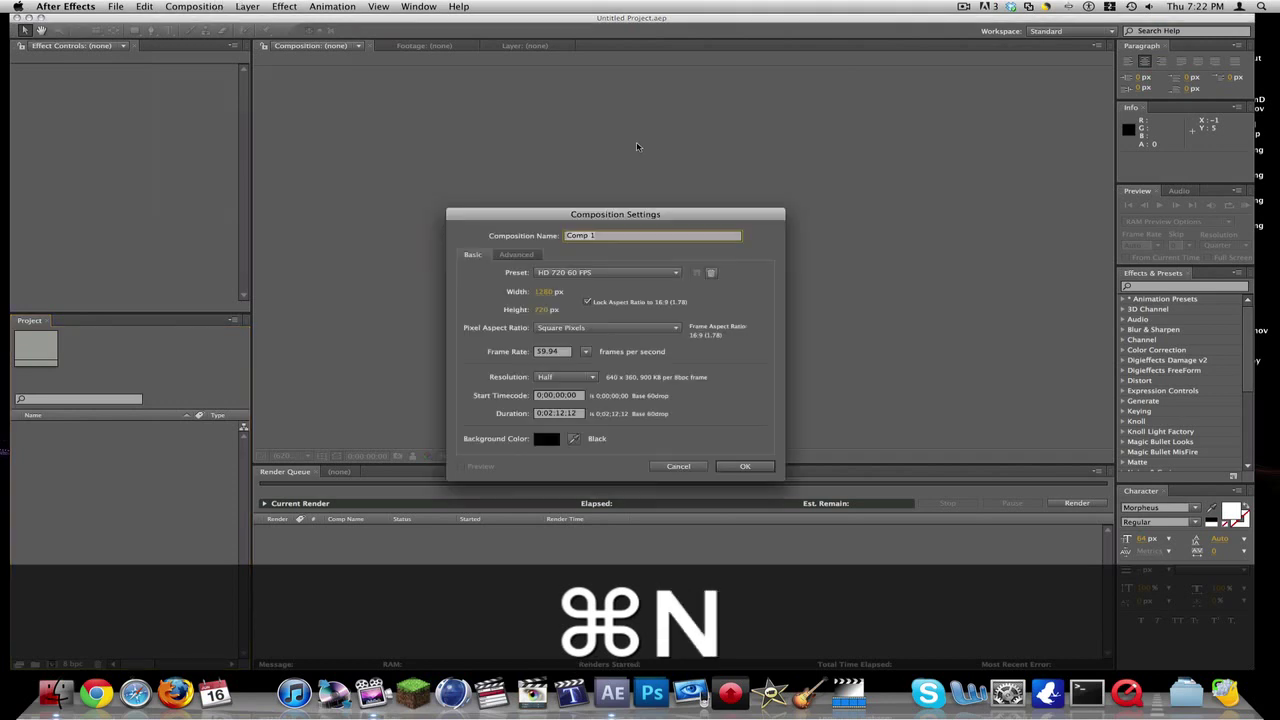
{"action": "type", "text": "Muffled A"}
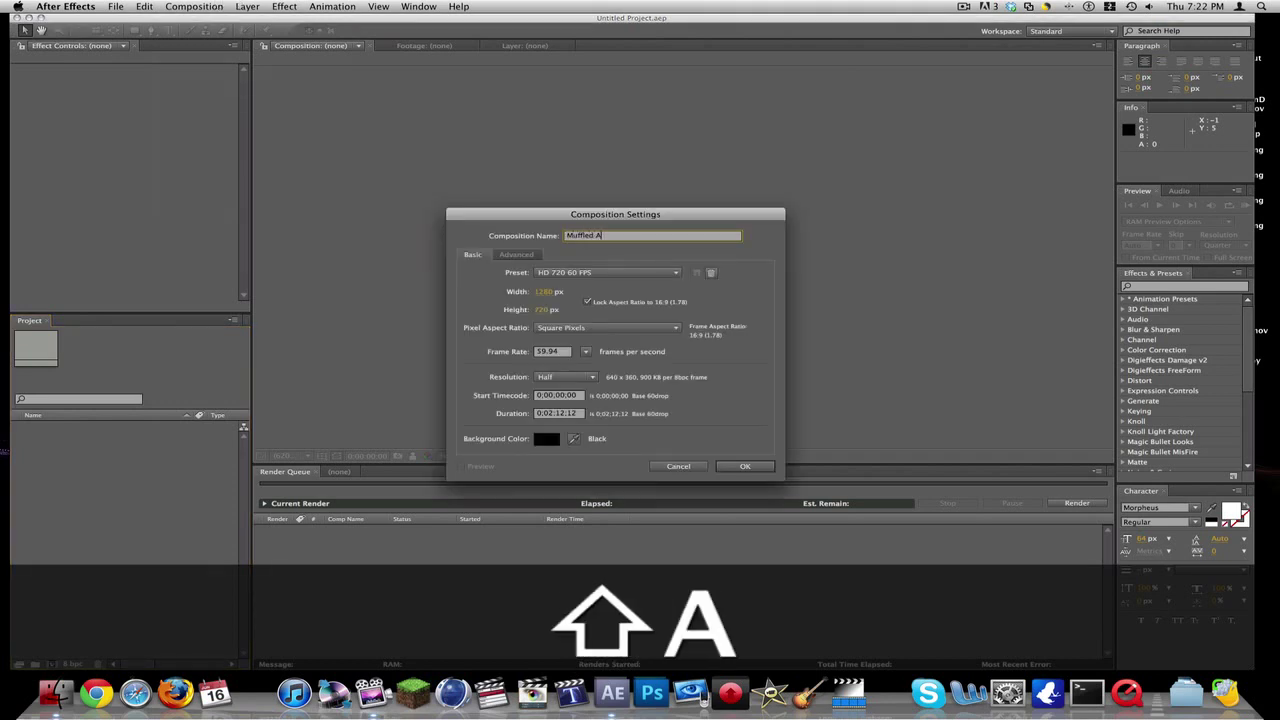
{"action": "type", "text": "udio Tut"}
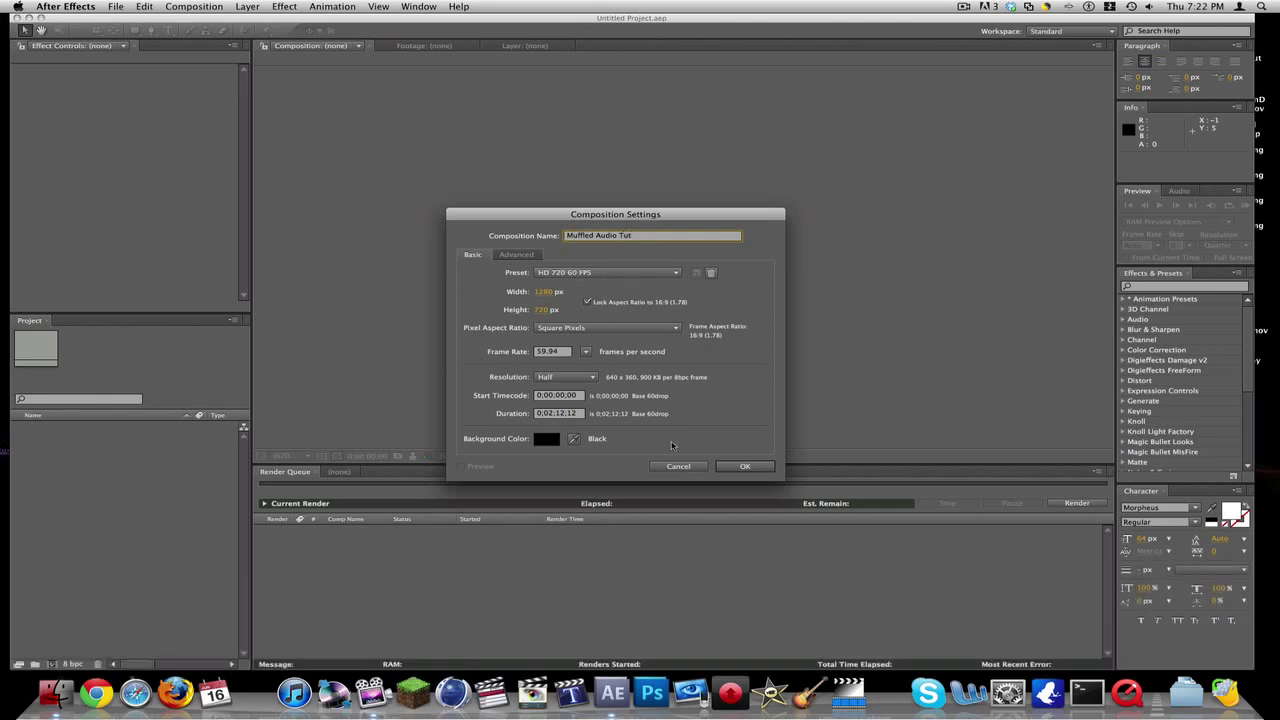
{"action": "left_click", "coordinate": [670, 274]}
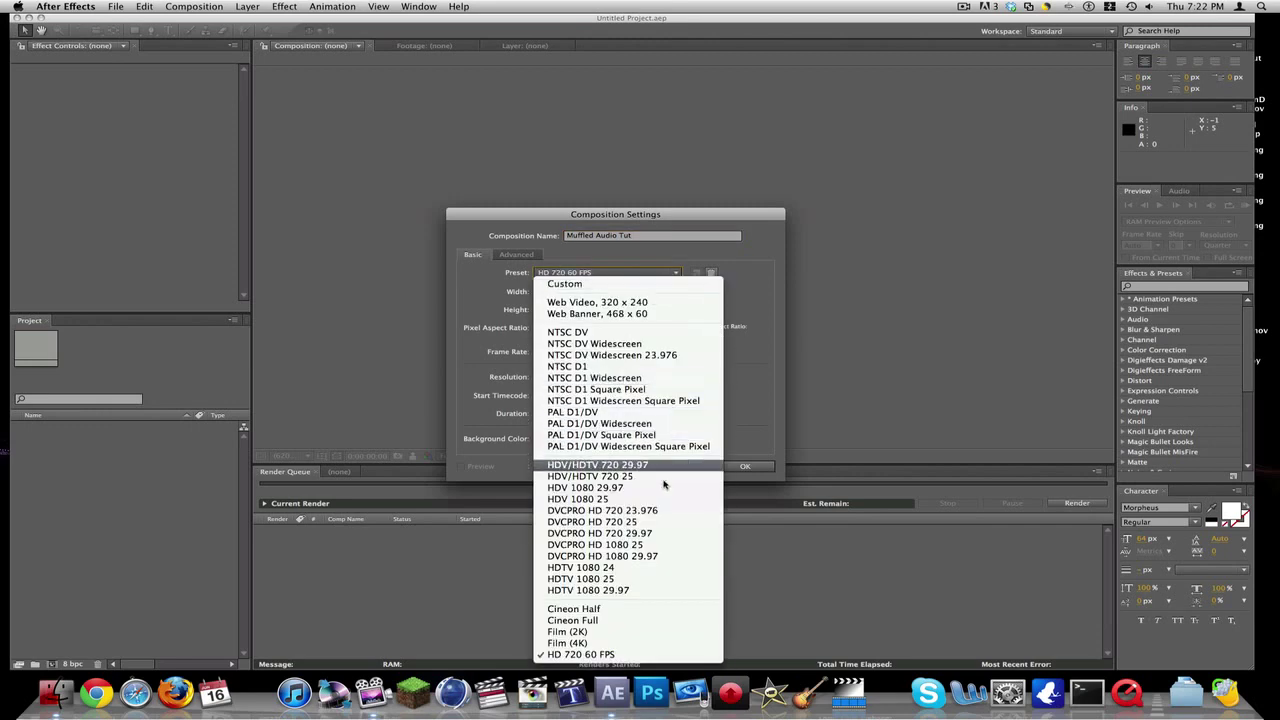
{"action": "left_click", "coordinate": [640, 465]}
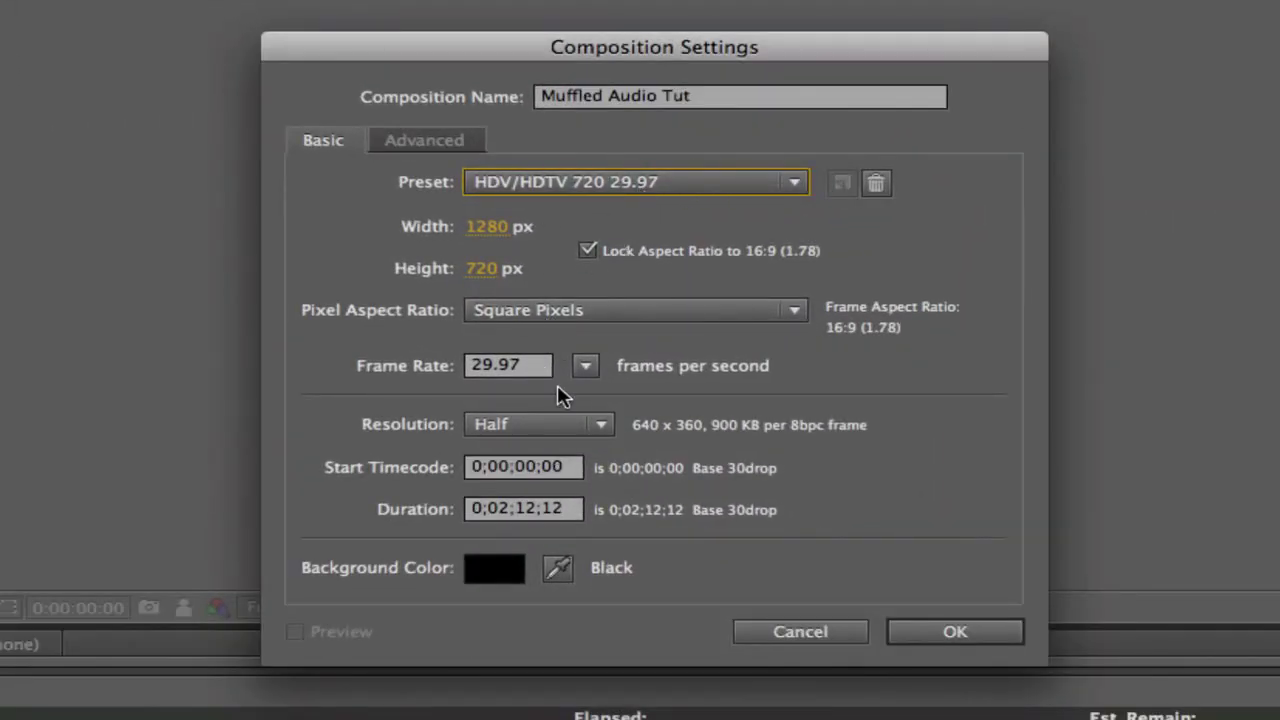
Switch the preset to Custom and set the frame rate to 59.94.
{"action": "left_click", "coordinate": [503, 363]}
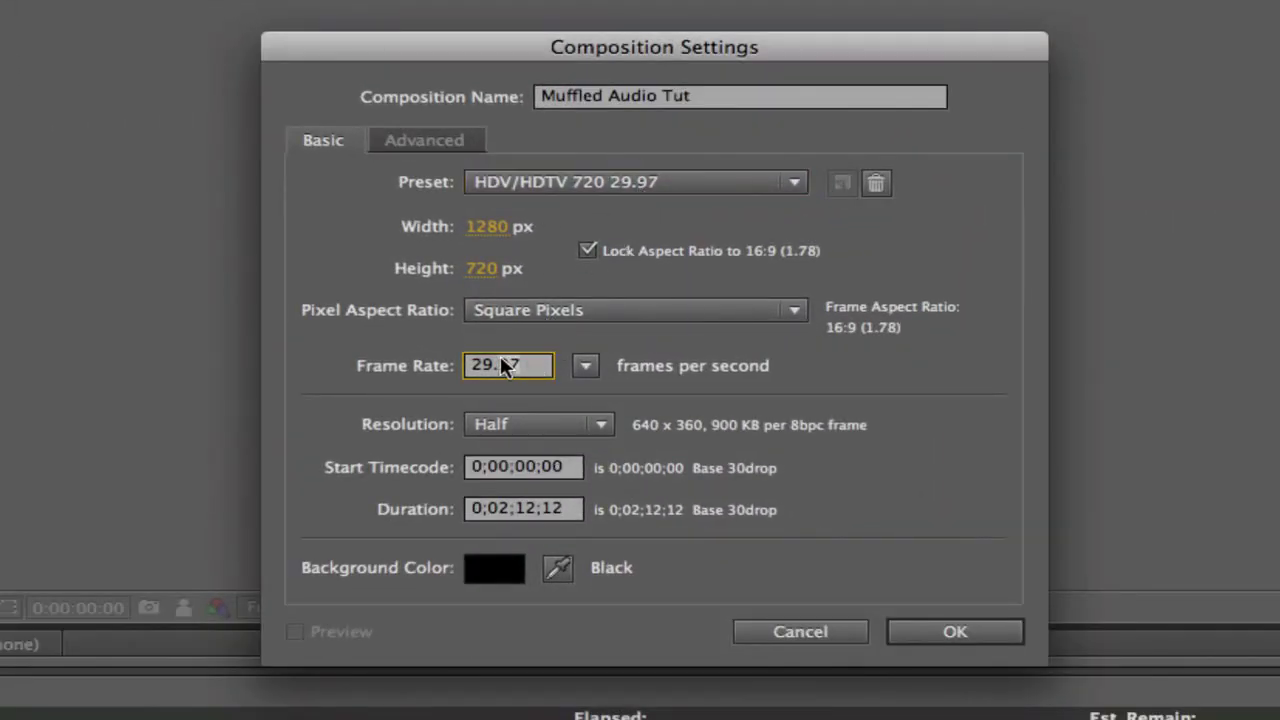
{"action": "left_click", "coordinate": [673, 185]}
{"action": "left_click", "coordinate": [671, 209]}
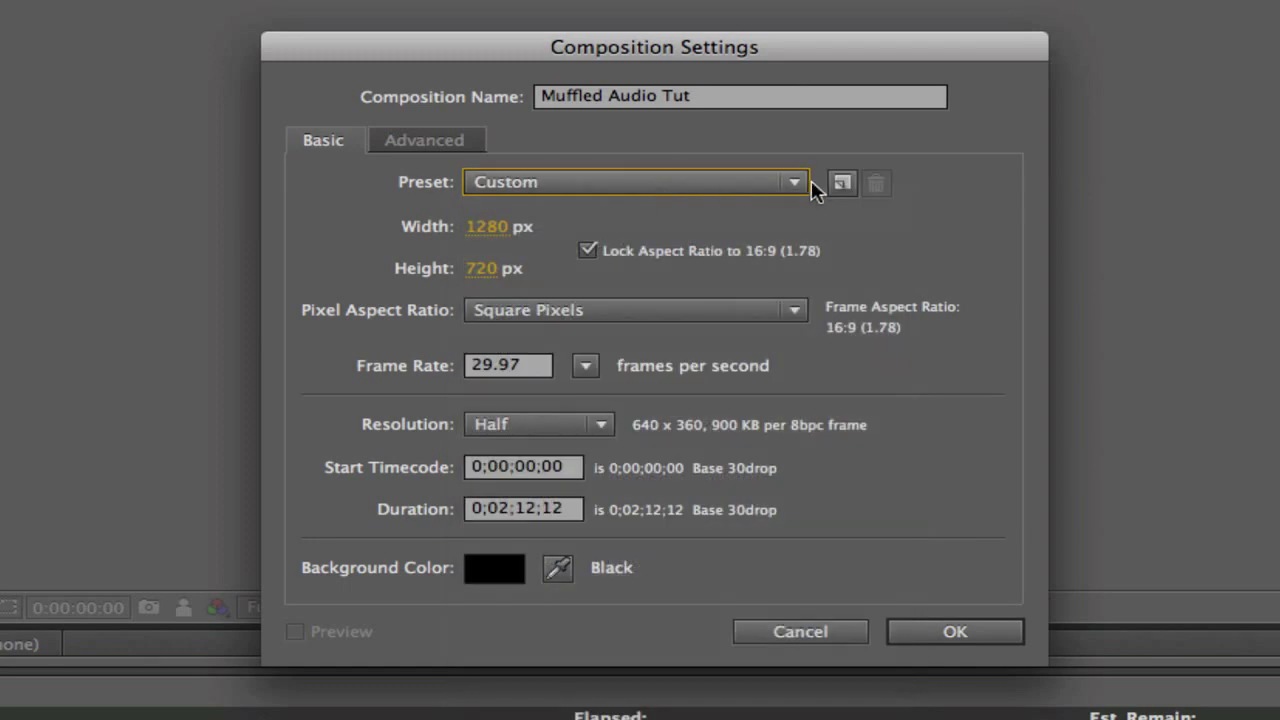
{"action": "left_click", "coordinate": [841, 183]}
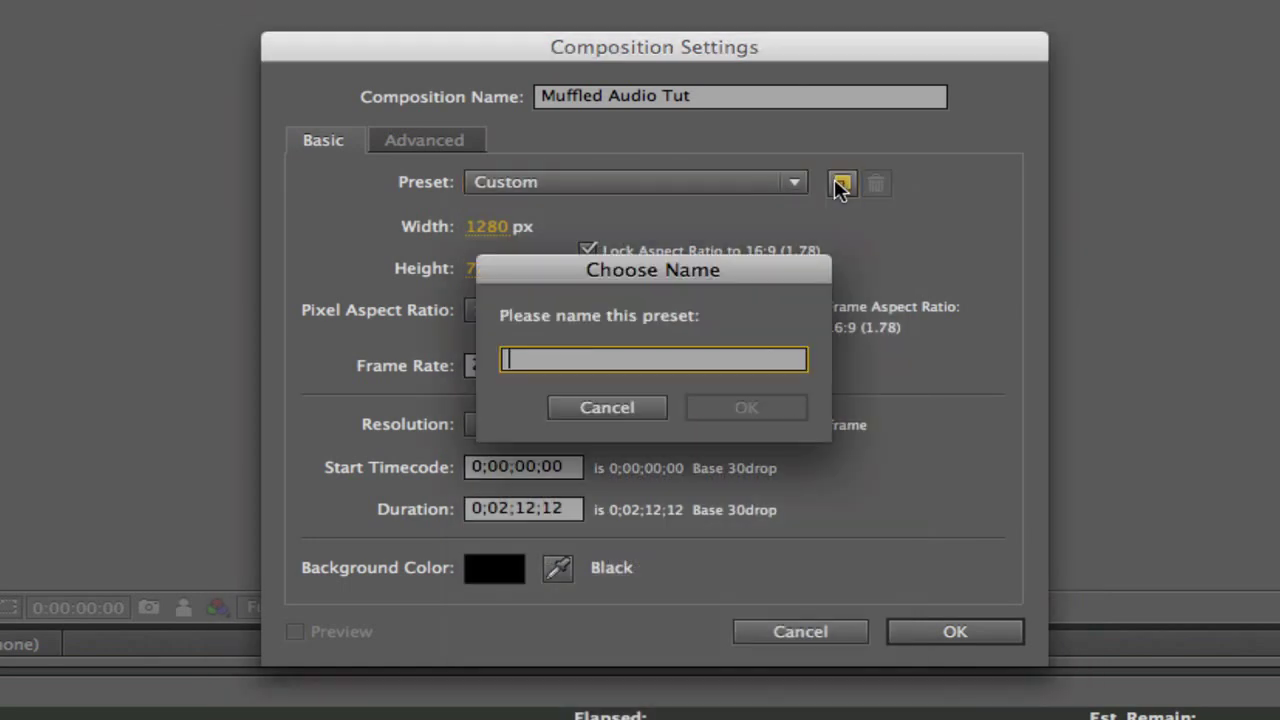
{"action": "left_click", "coordinate": [597, 410]}
{"action": "left_click", "coordinate": [528, 366]}
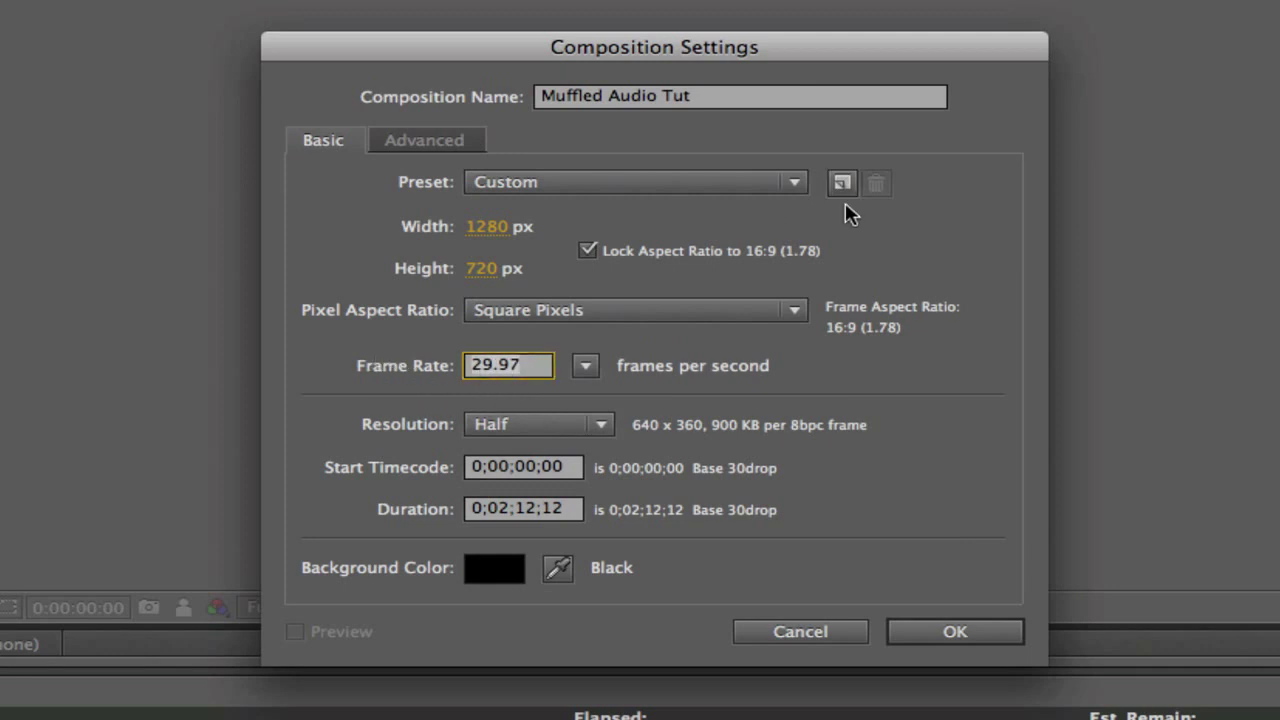
{"action": "type", "text": "59.9"}
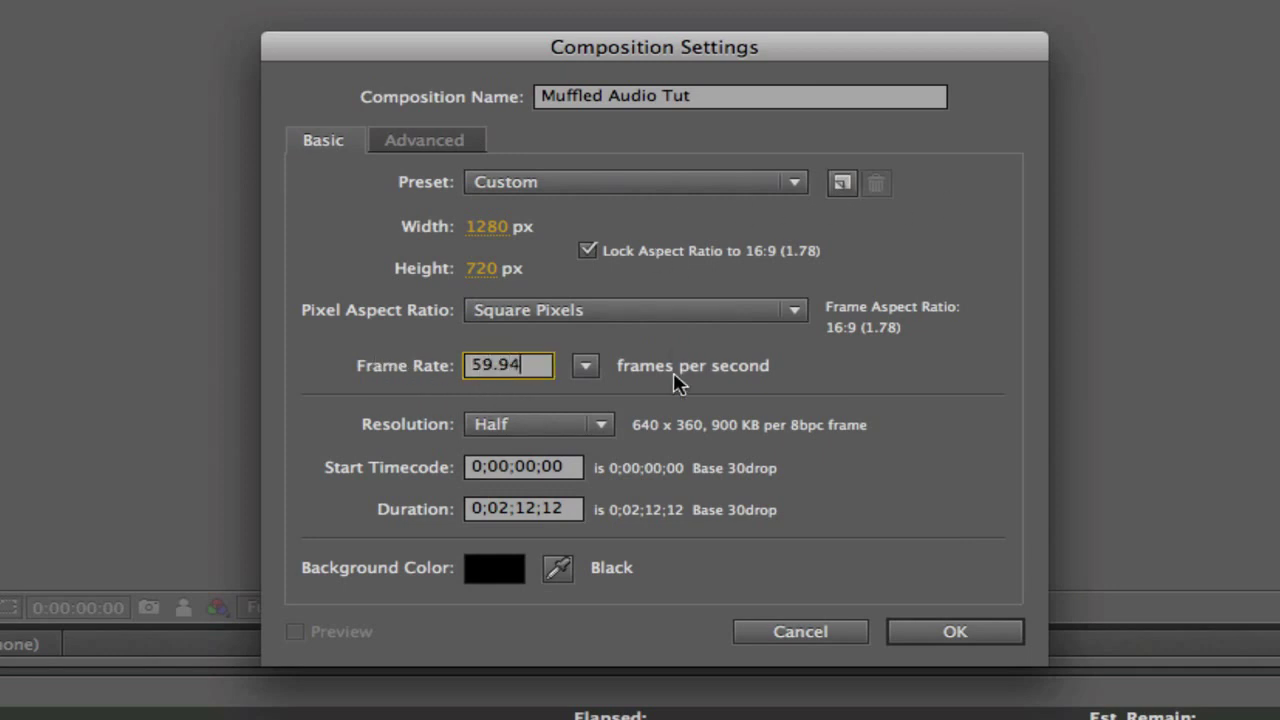
{"action": "left_click", "coordinate": [557, 418]}
Set resolution to Full, keeping the 16:9 size lock and square pixels.
{"action": "left_click", "coordinate": [557, 420]}
{"action": "left_click", "coordinate": [560, 422]}
{"action": "left_click", "coordinate": [388, 428]}
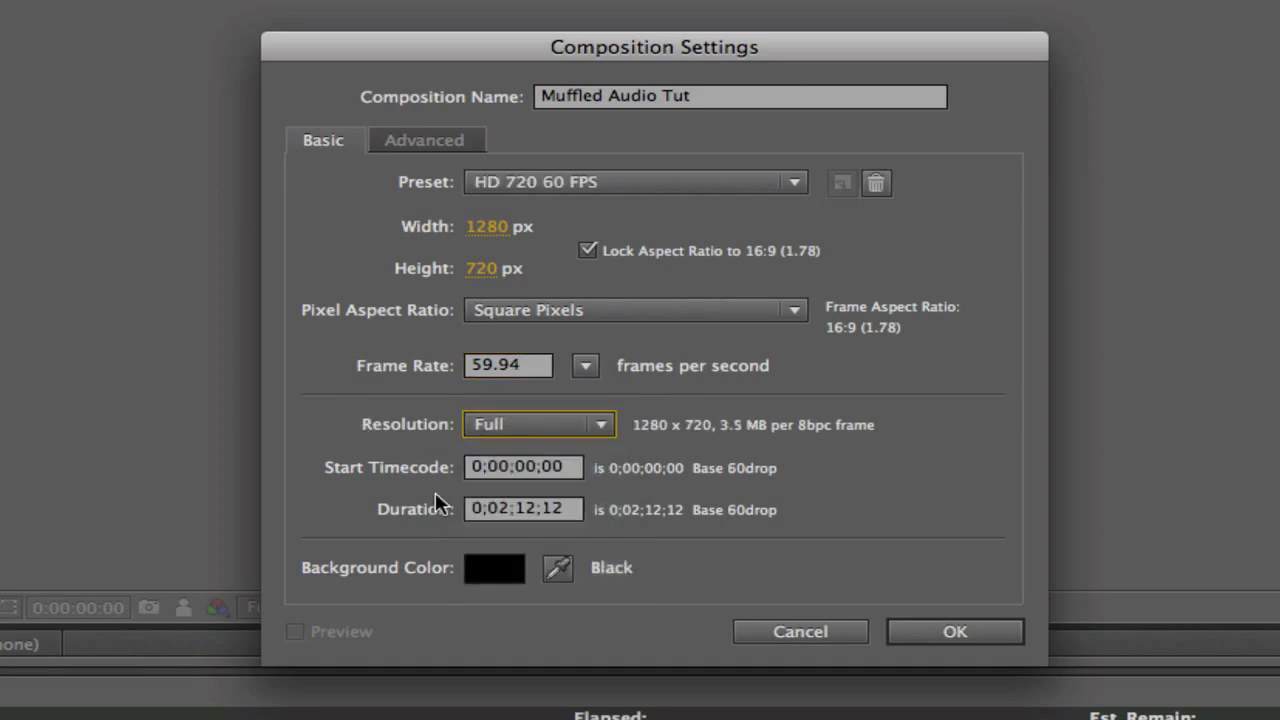
{"action": "left_click", "coordinate": [588, 249]}
{"action": "left_click", "coordinate": [577, 310]}
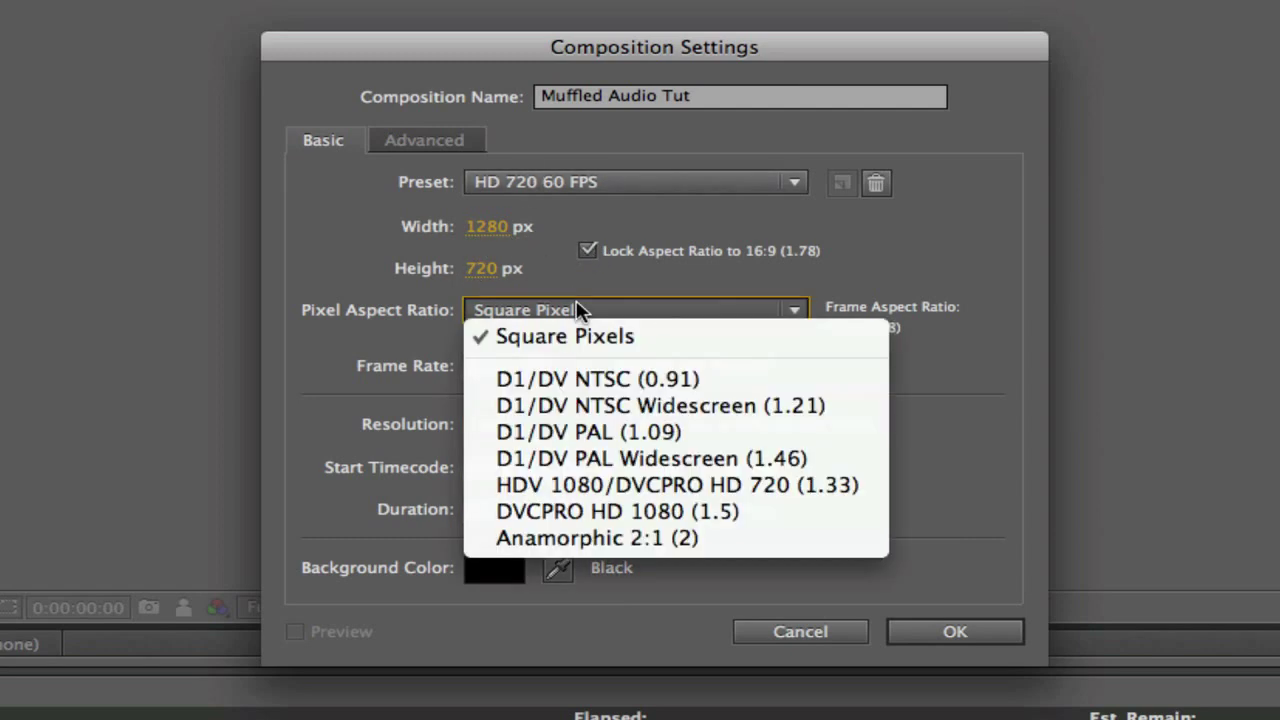
{"action": "left_click", "coordinate": [577, 310]}
{"action": "left_click", "coordinate": [422, 138]}
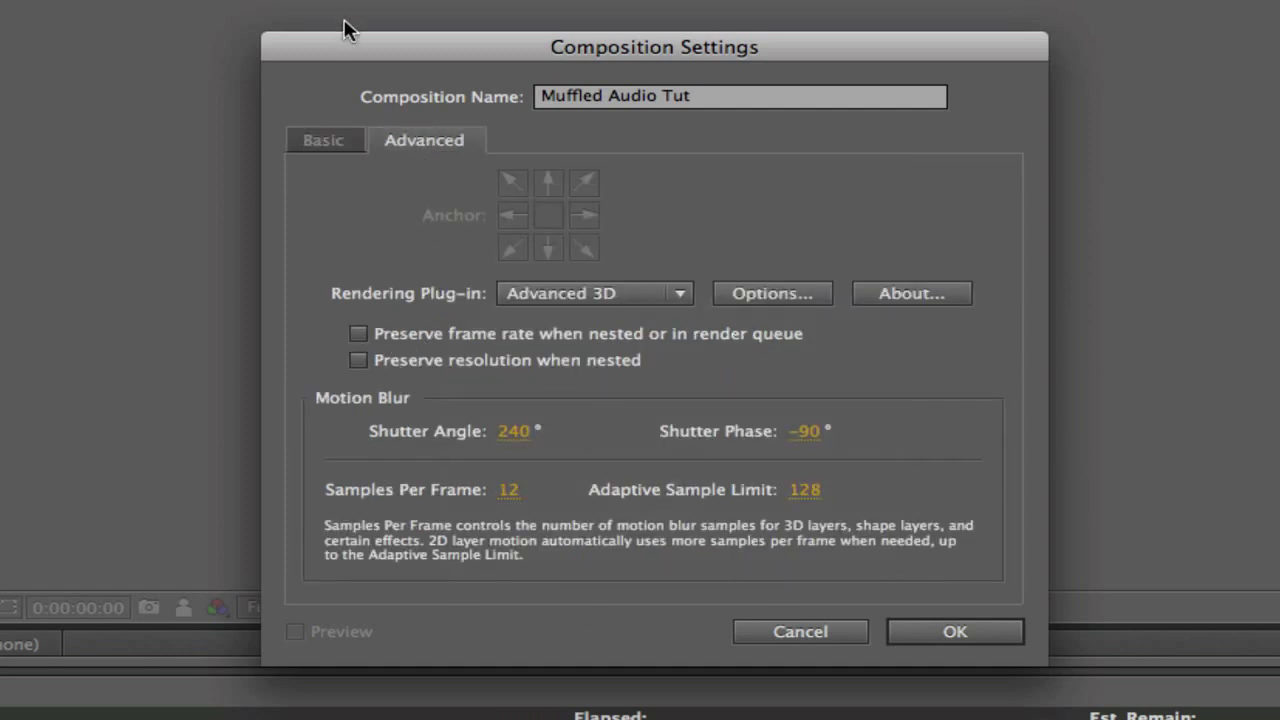
{"action": "left_click", "coordinate": [300, 135]}
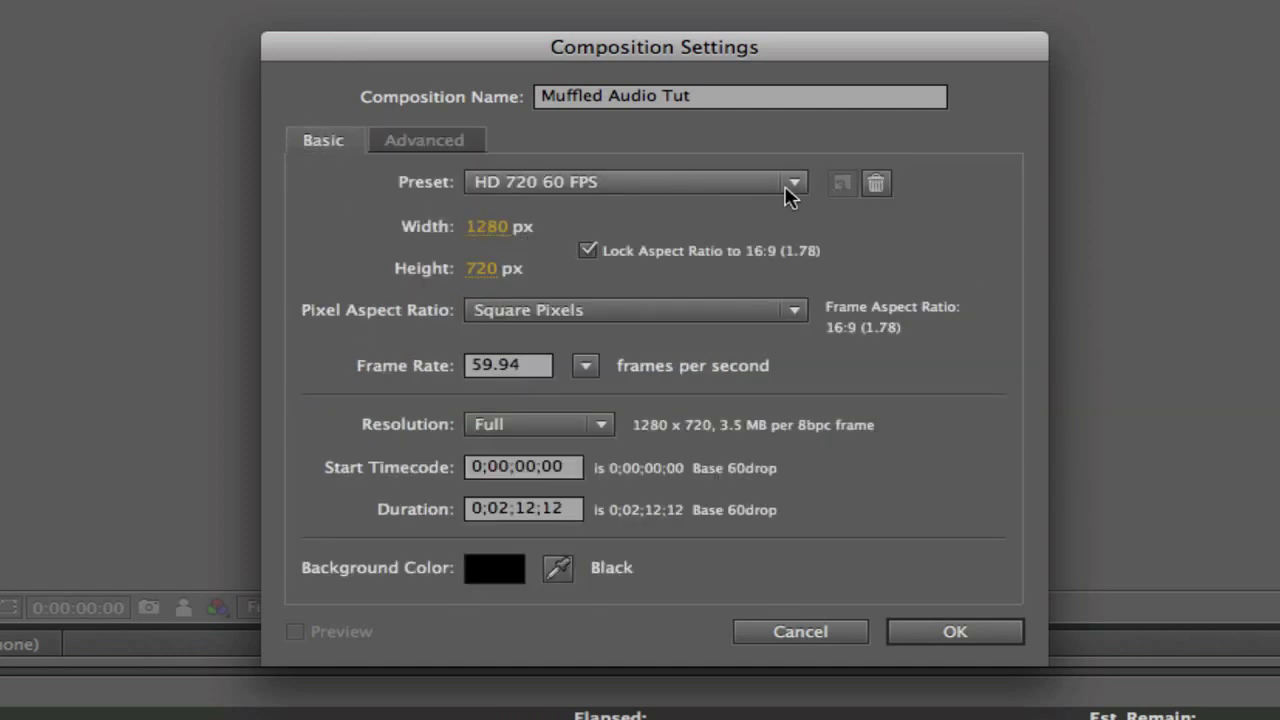
{"action": "left_click", "coordinate": [775, 188]}
{"action": "left_click", "coordinate": [710, 204]}
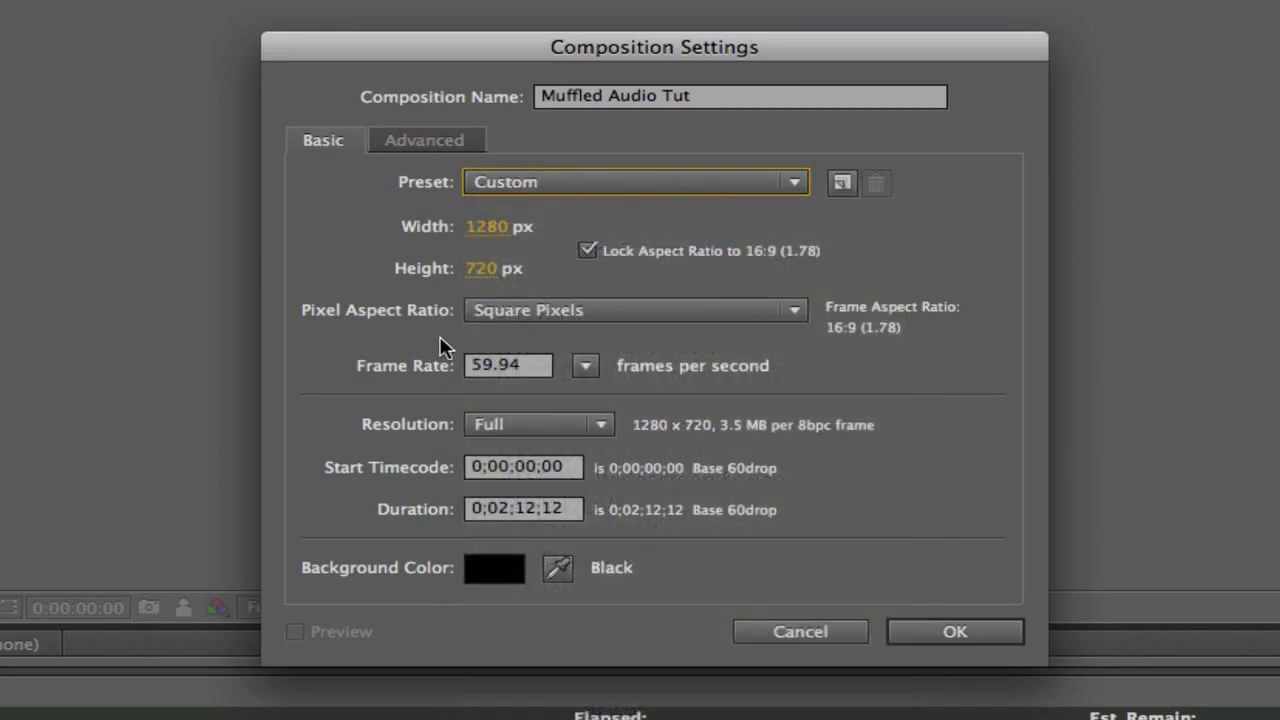
{"action": "left_click", "coordinate": [843, 185]}
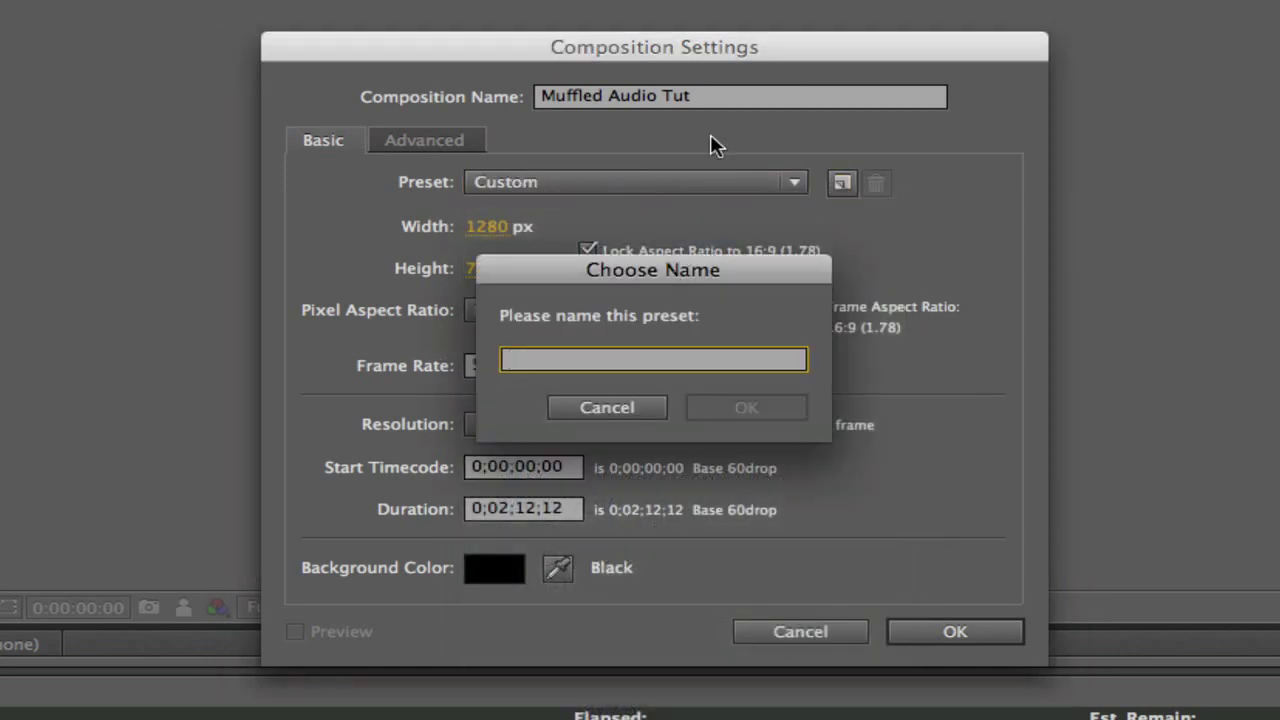
{"action": "type", "text": "Tutrial"}
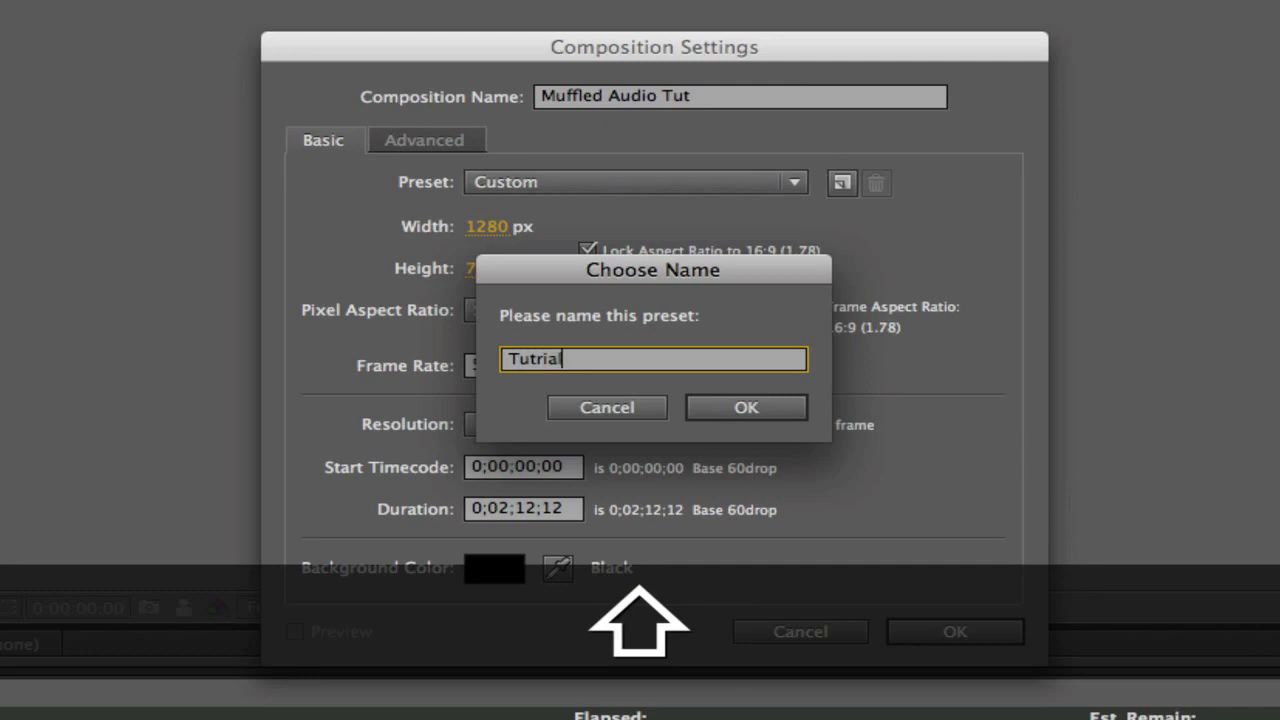
{"action": "key", "text": "Return"}
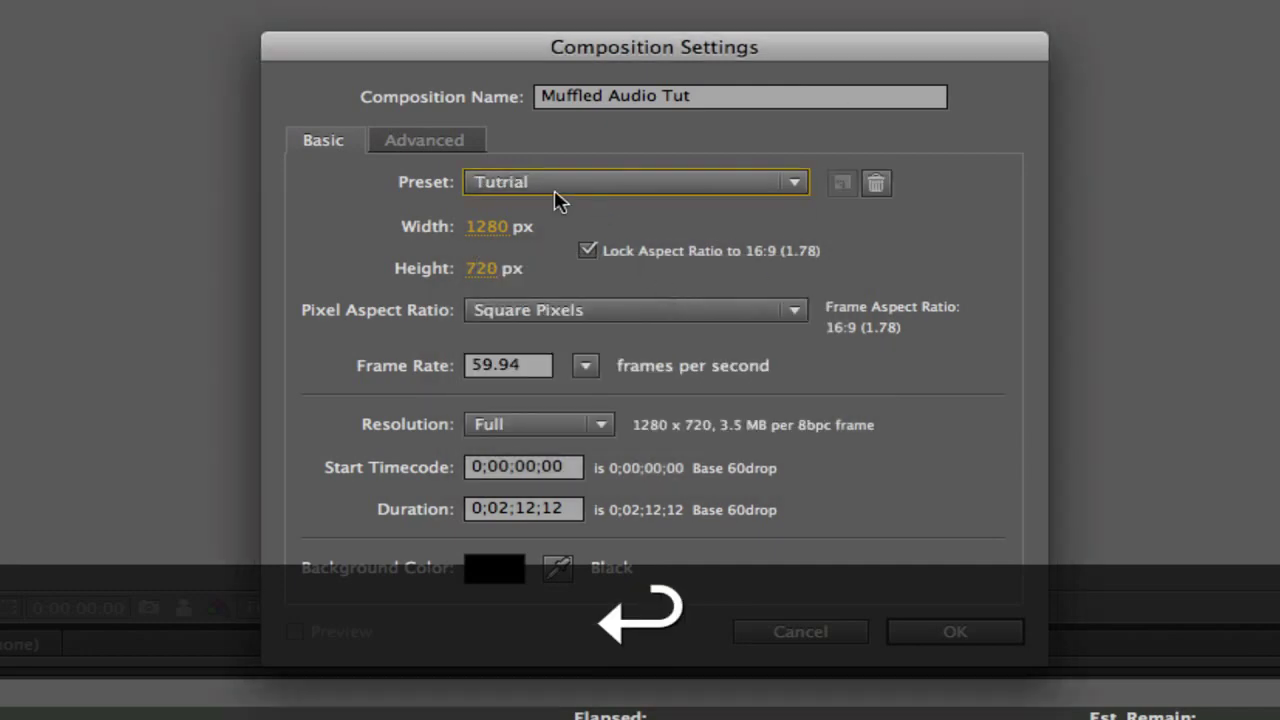
{"action": "left_click", "coordinate": [704, 182]}
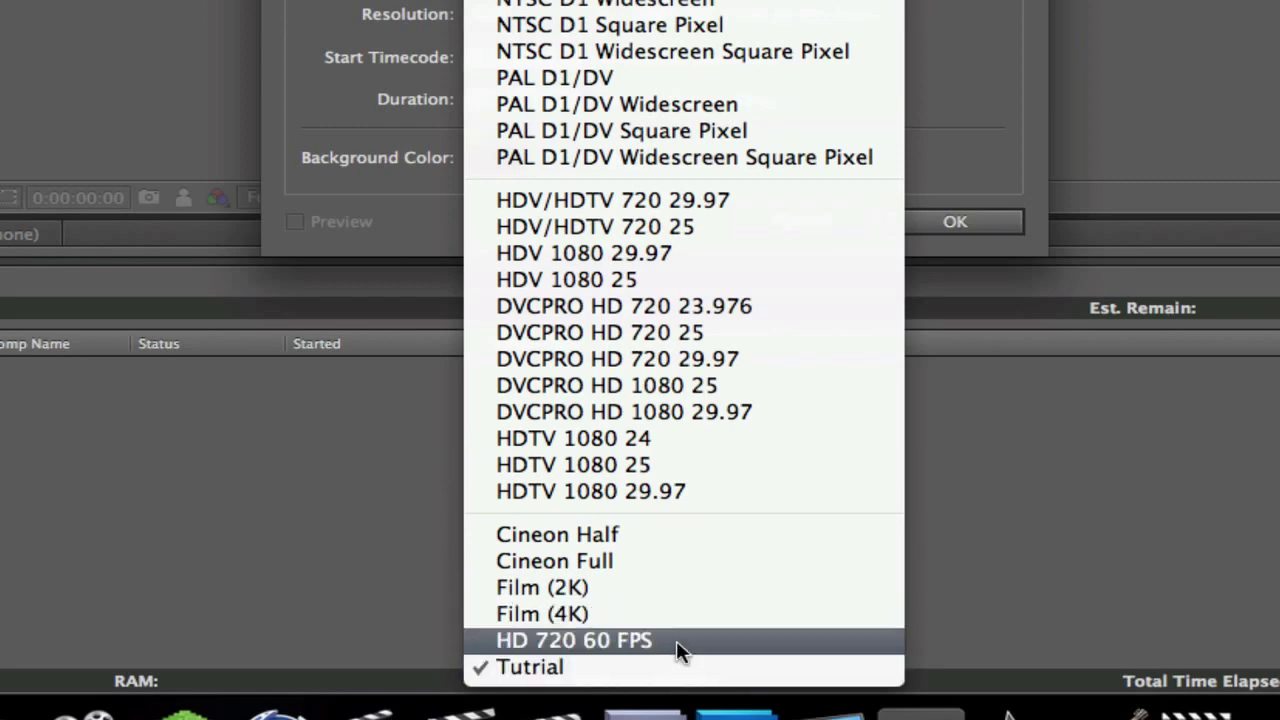
{"action": "left_click", "coordinate": [676, 640]}
{"action": "left_click", "coordinate": [729, 197]}
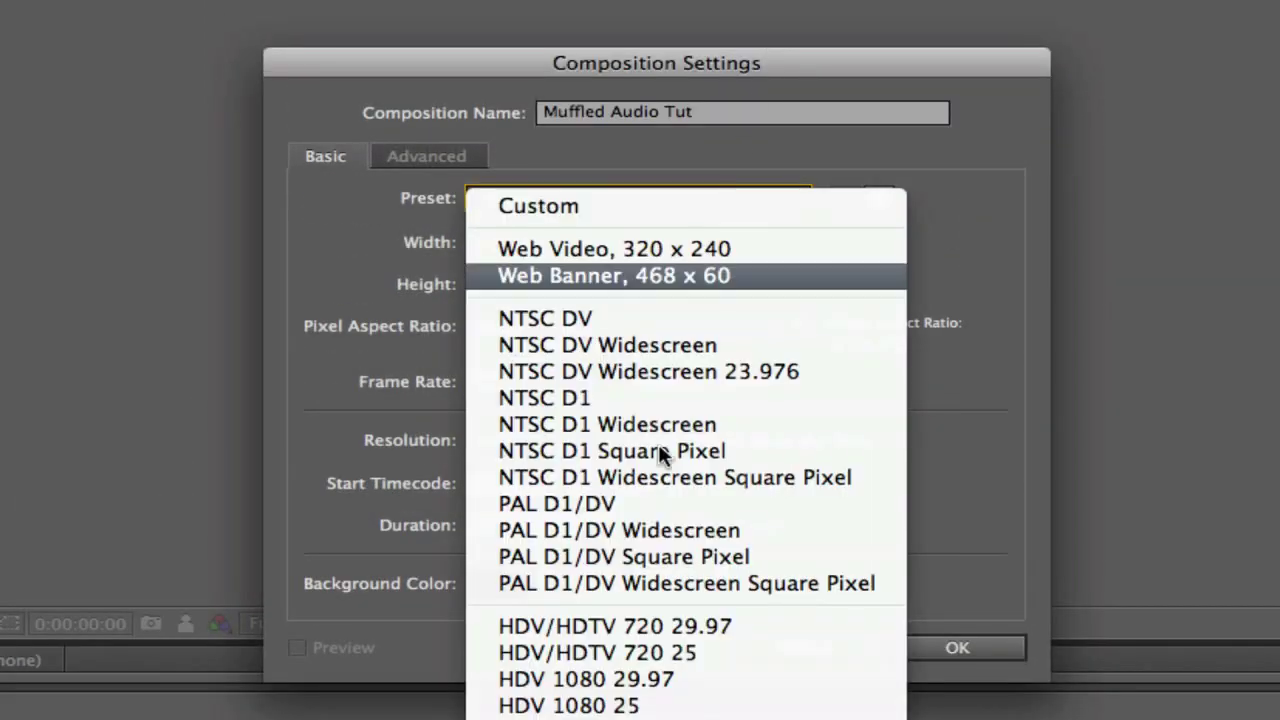
{"action": "left_click", "coordinate": [560, 715]}
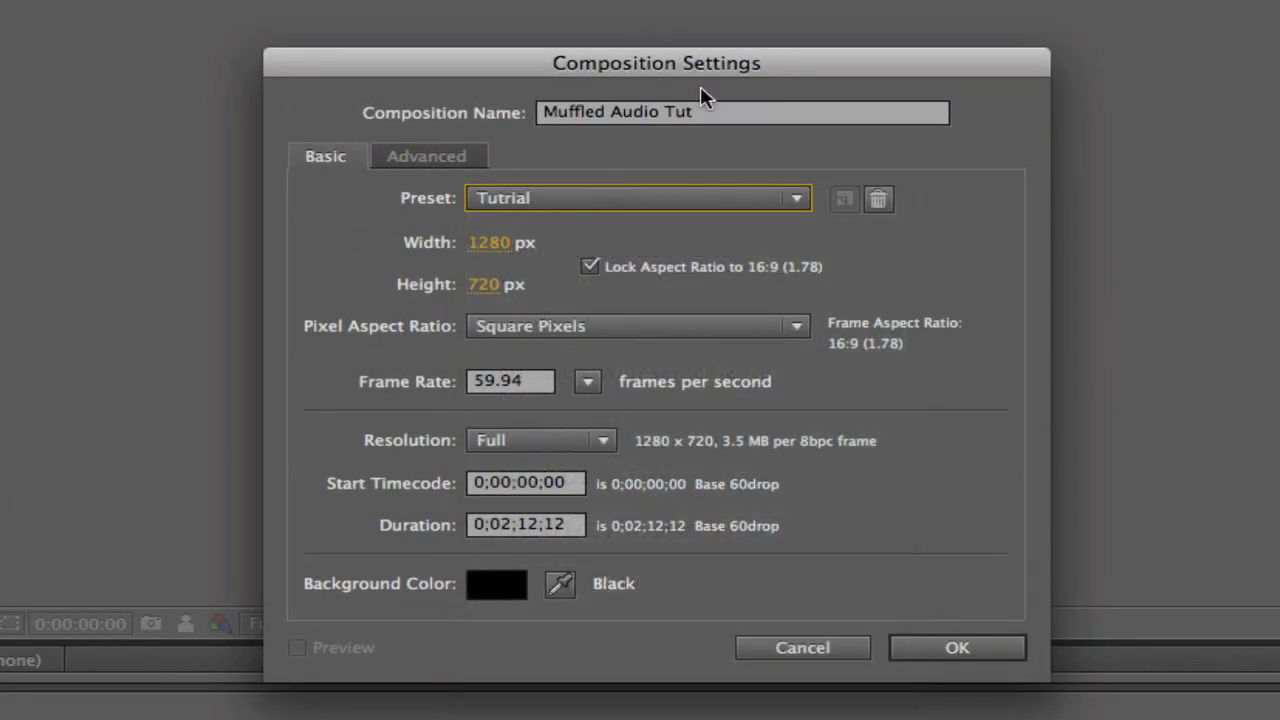
{"action": "left_click", "coordinate": [879, 199]}
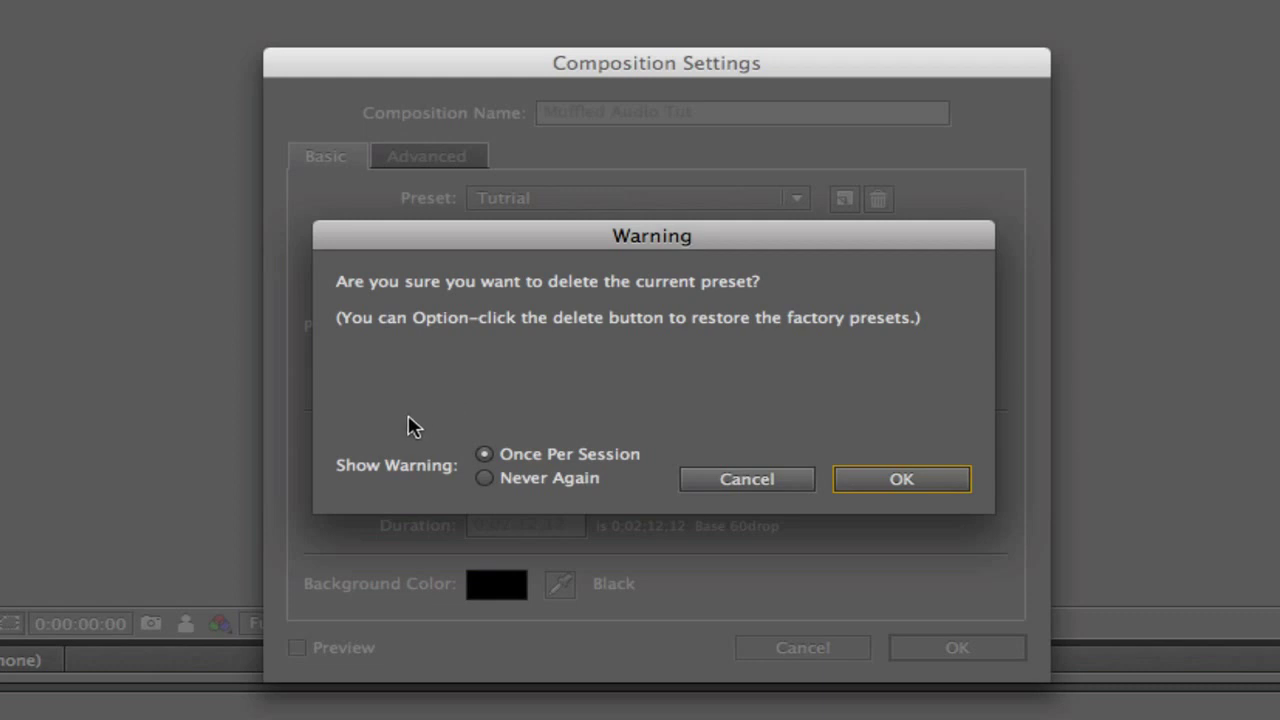
{"action": "left_click", "coordinate": [922, 479]}
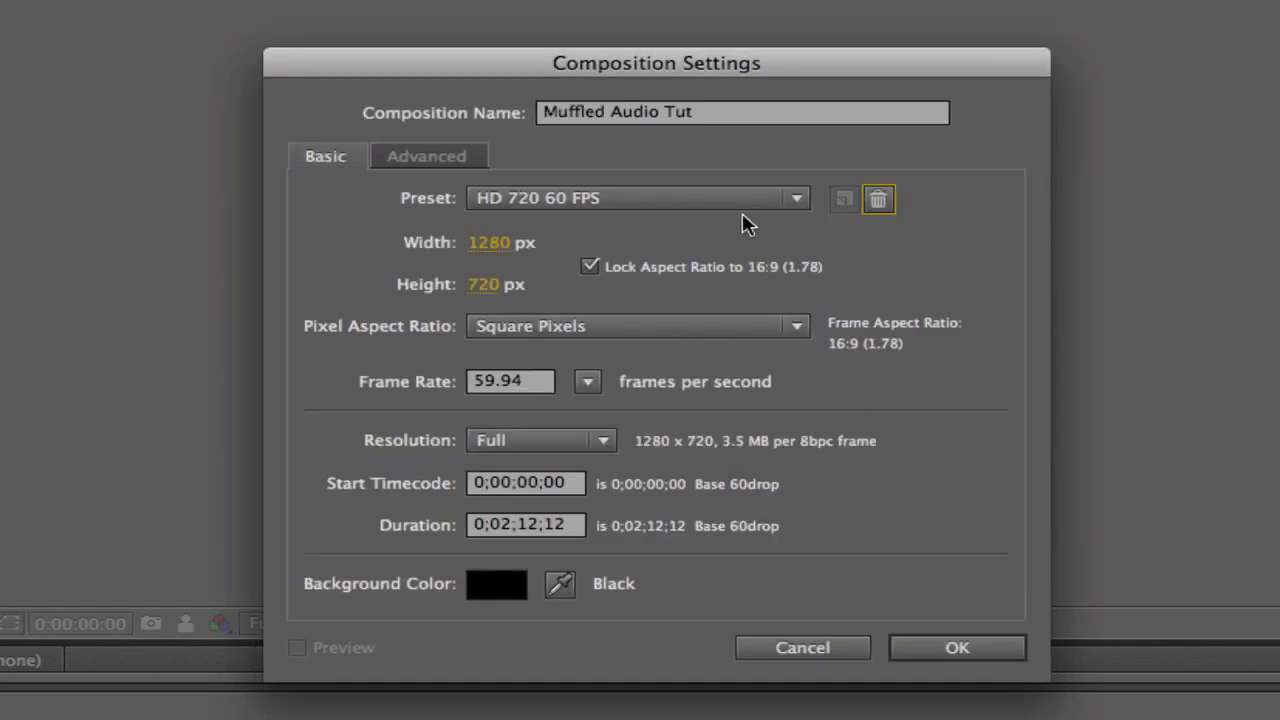
{"action": "left_click", "coordinate": [690, 197]}
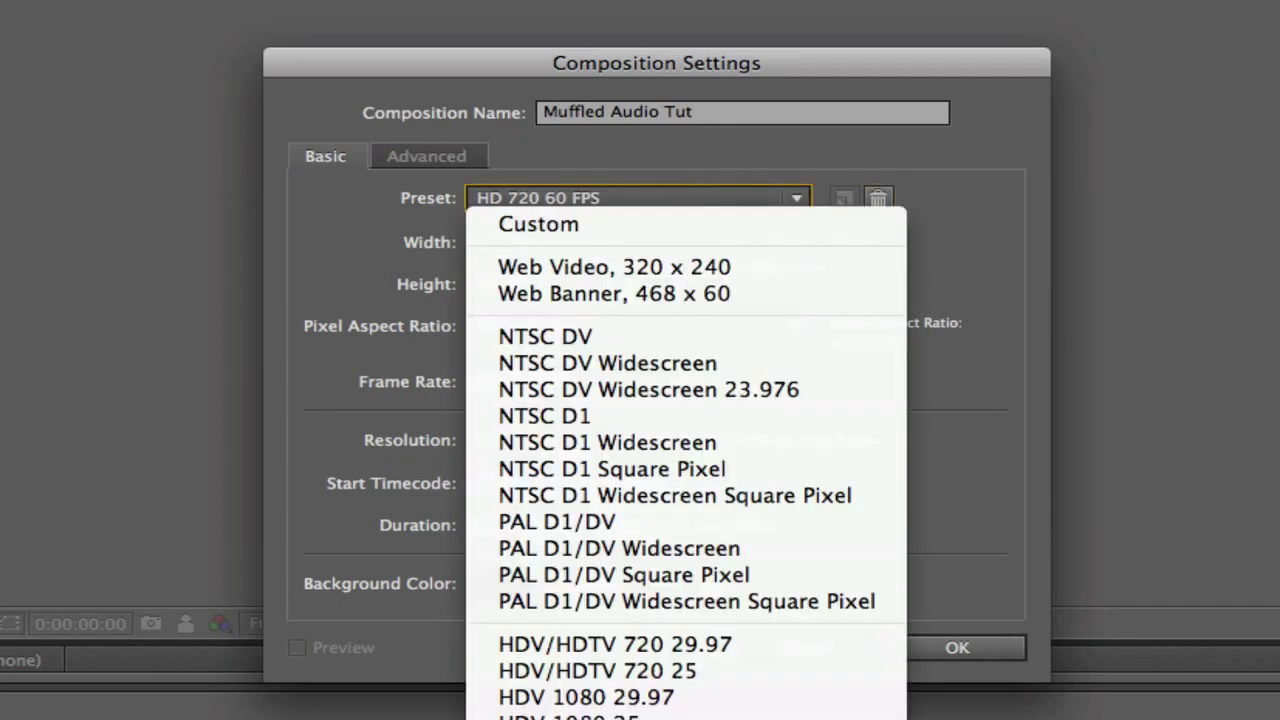
{"action": "left_click", "coordinate": [657, 623]}
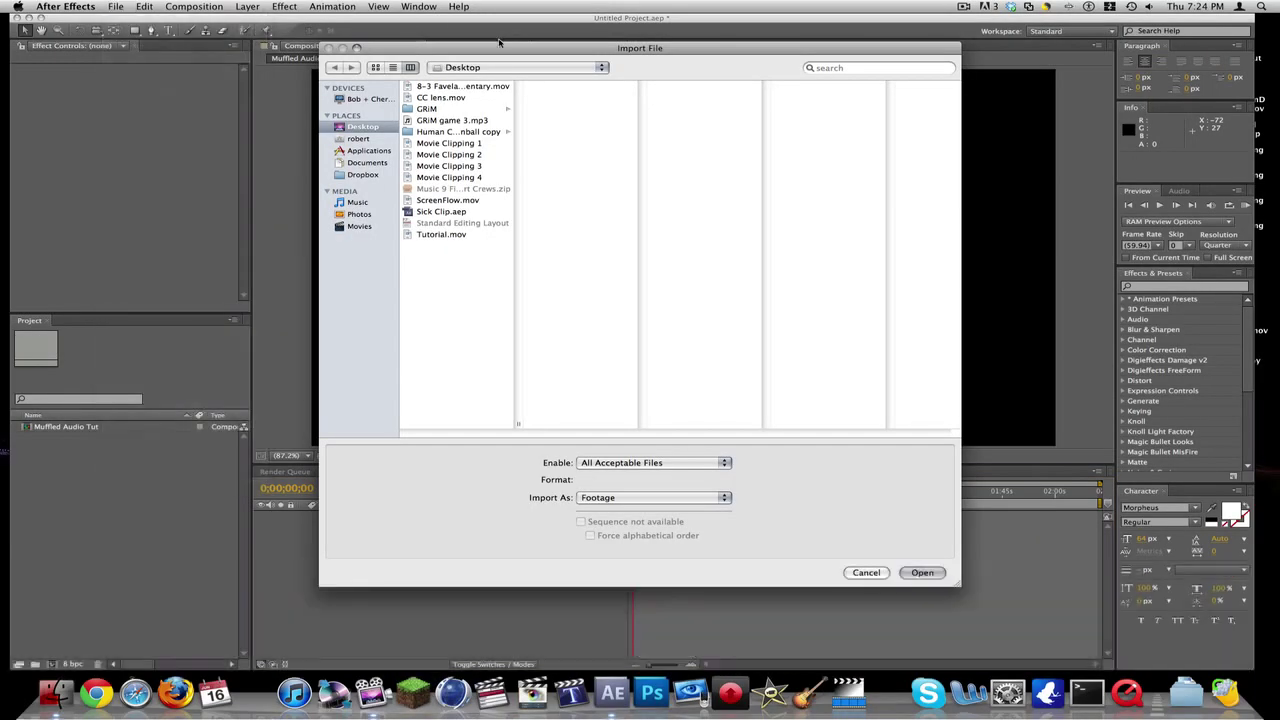
Search the iTunes library for 'Lemaitre' and import Lemaitre - Blue Shift into the project.
{"action": "left_click", "coordinate": [352, 203]}
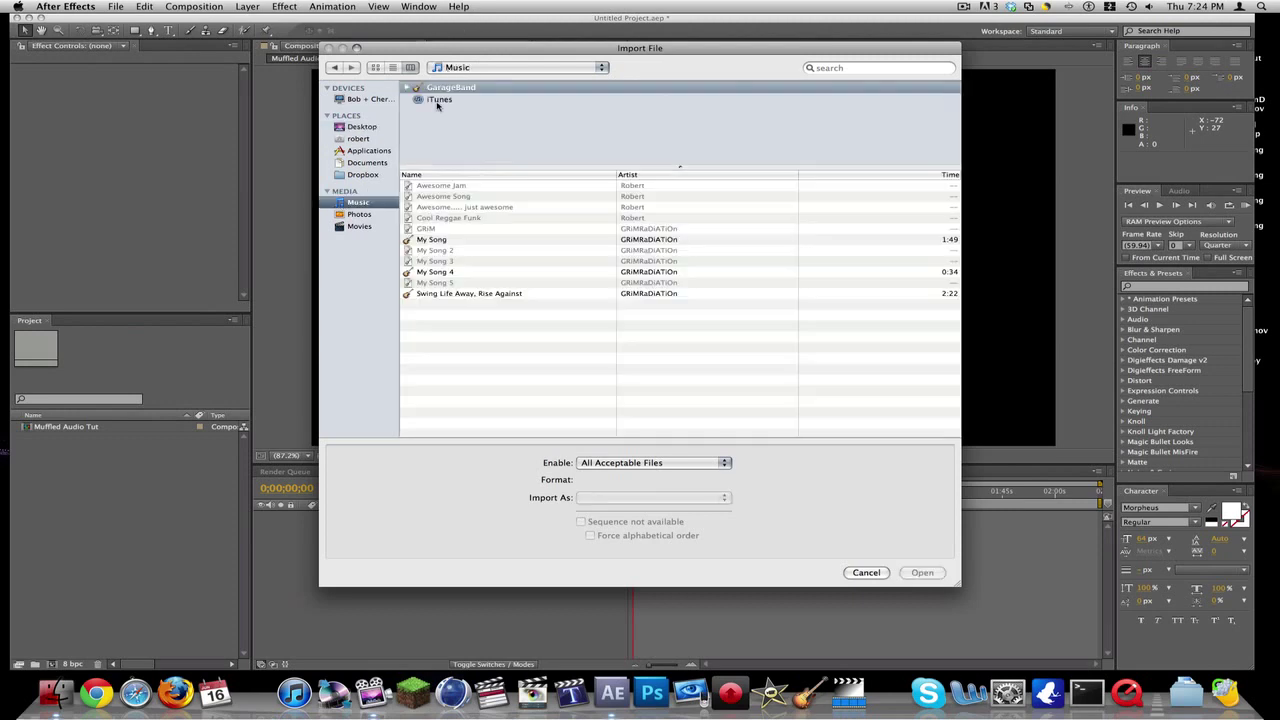
{"action": "left_click", "coordinate": [437, 99]}
{"action": "scroll", "coordinate": [456, 106], "scroll_direction": "up", "scroll_amount": 3}
{"action": "left_click", "coordinate": [452, 100]}
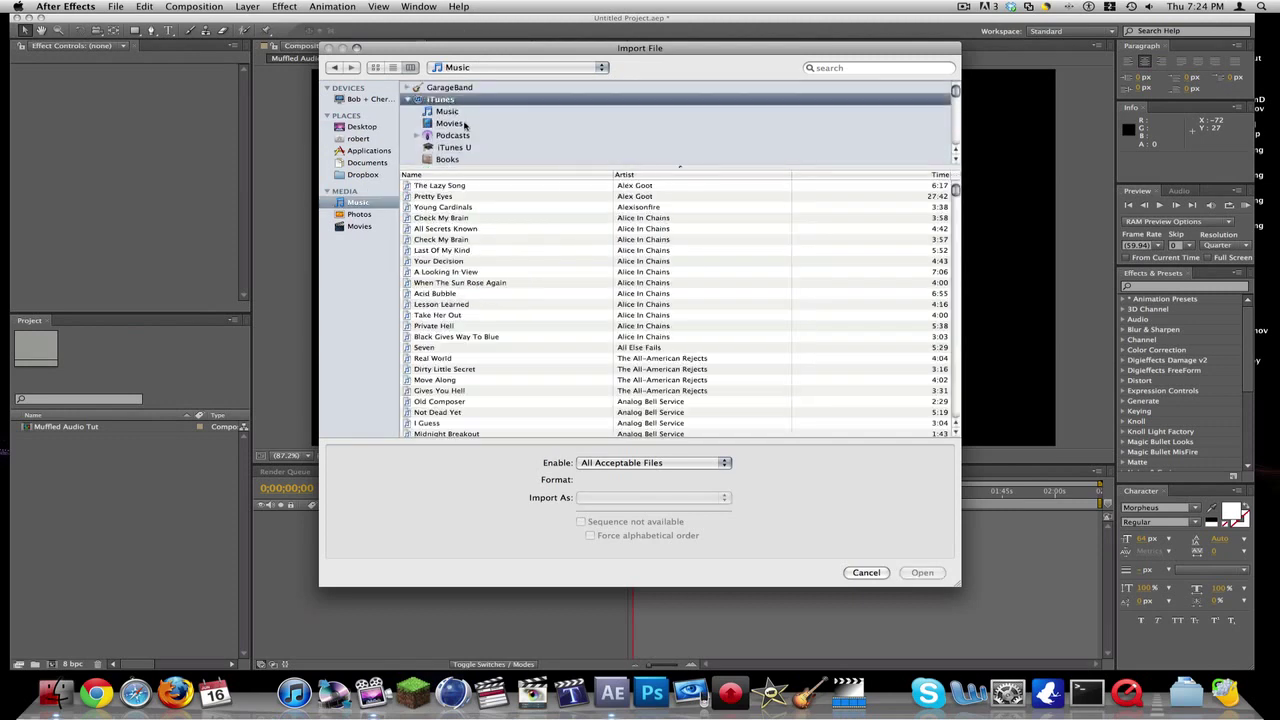
{"action": "left_click", "coordinate": [849, 66]}
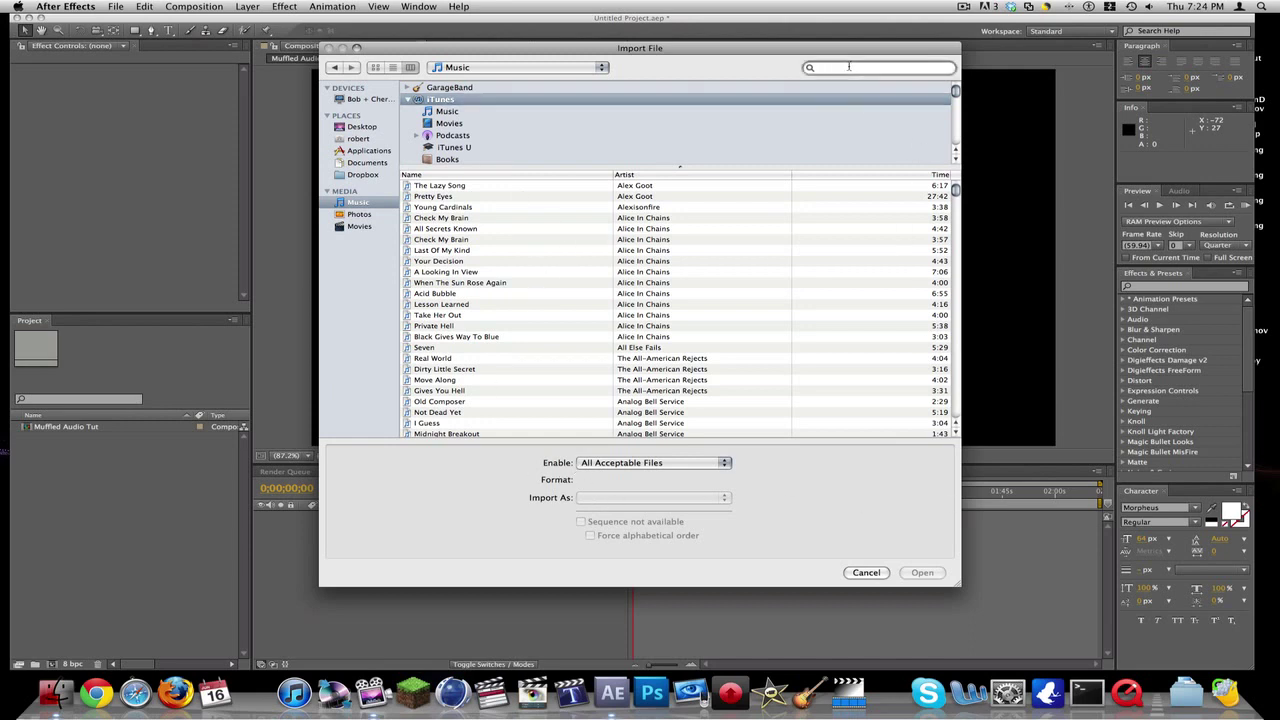
{"action": "key", "text": "shift"}
{"action": "type", "text": "Lemaitre"}
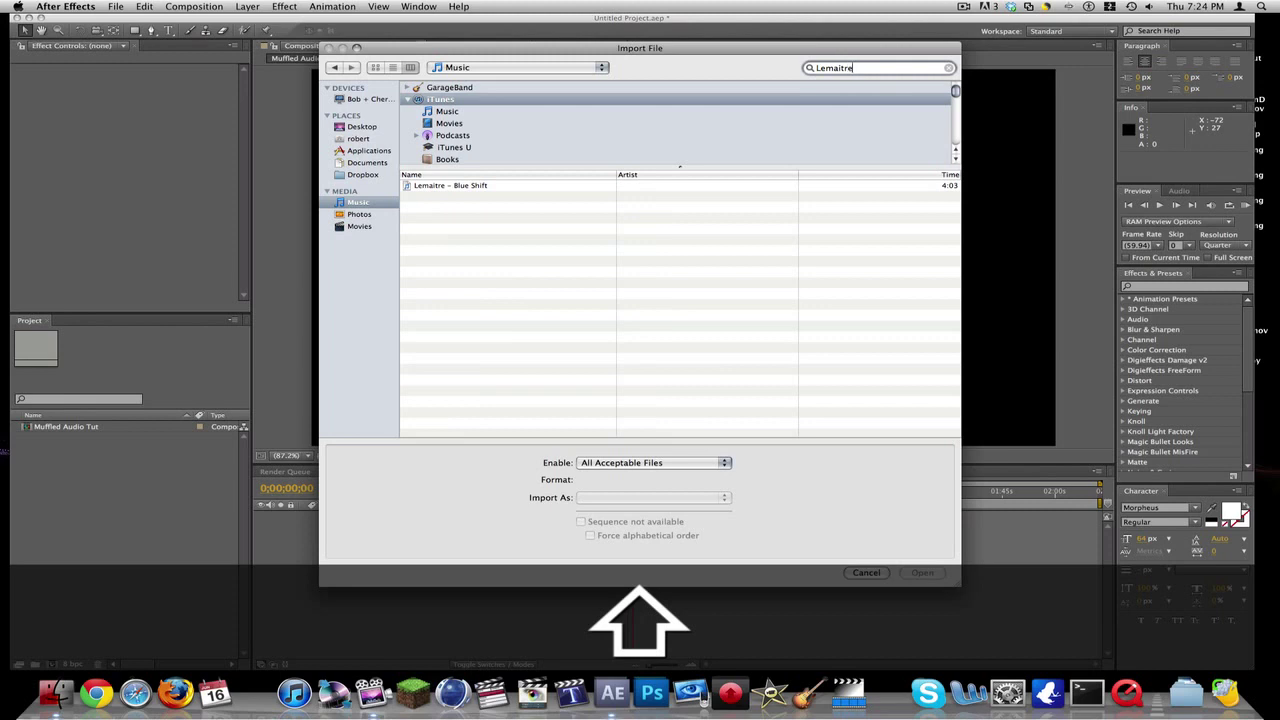
{"action": "left_click", "coordinate": [449, 186]}
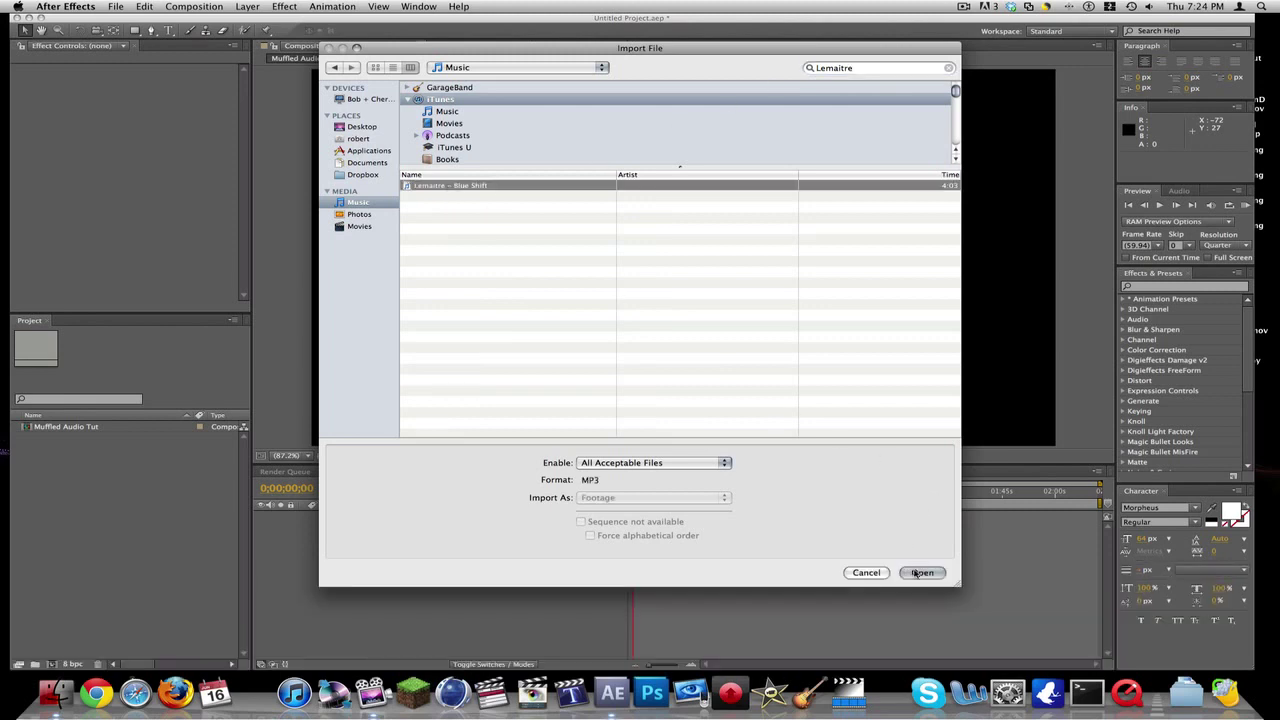
{"action": "left_click", "coordinate": [922, 573]}
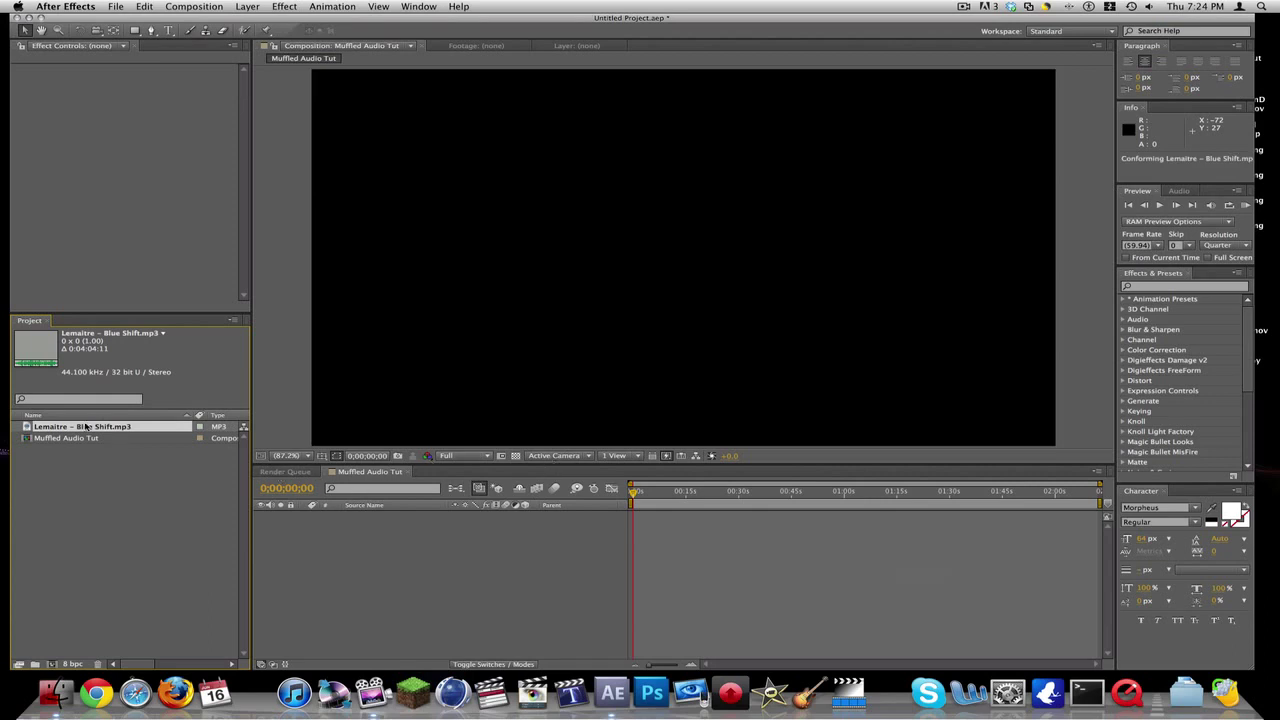
Place Lemaitre - Blue Shift.mp3 as a layer in the Muffled Audio Tut timeline and preview it.
{"action": "left_click_drag", "start_coordinate": [30, 428], "coordinate": [372, 578]}
{"action": "key", "text": "ctrl+0"}
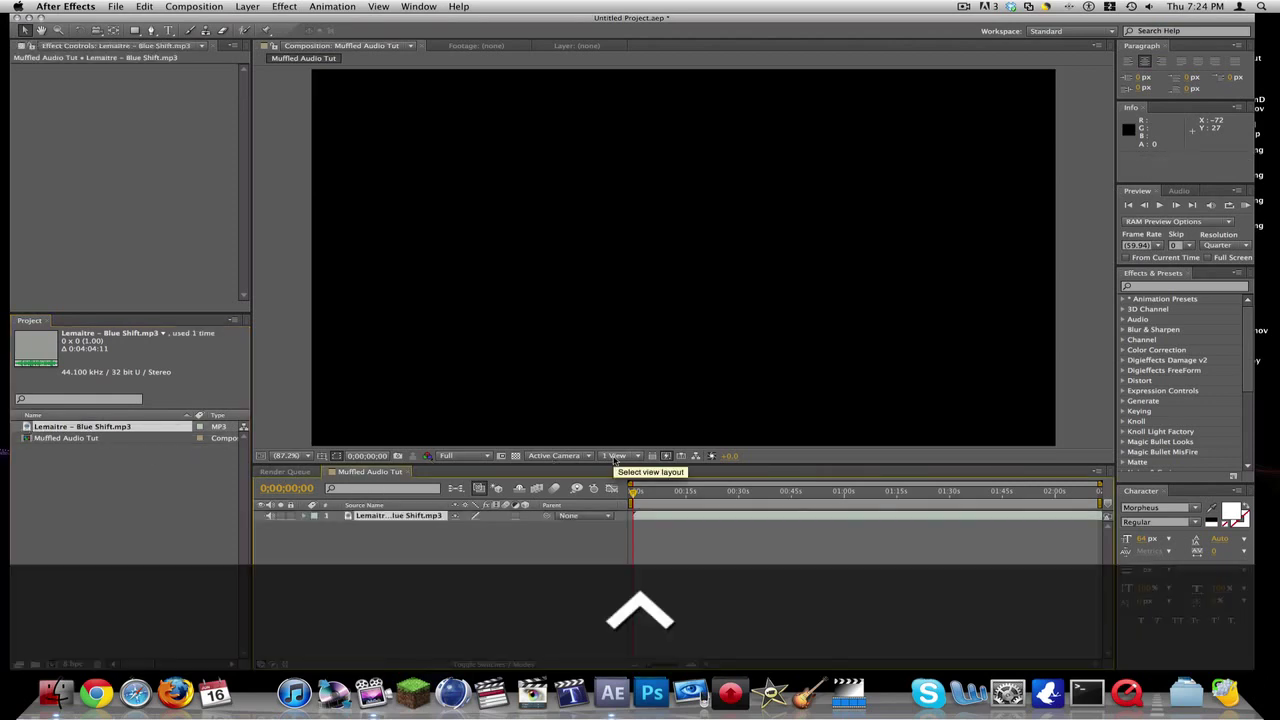
{"action": "key", "text": "XF86AudioRaiseVolume"}
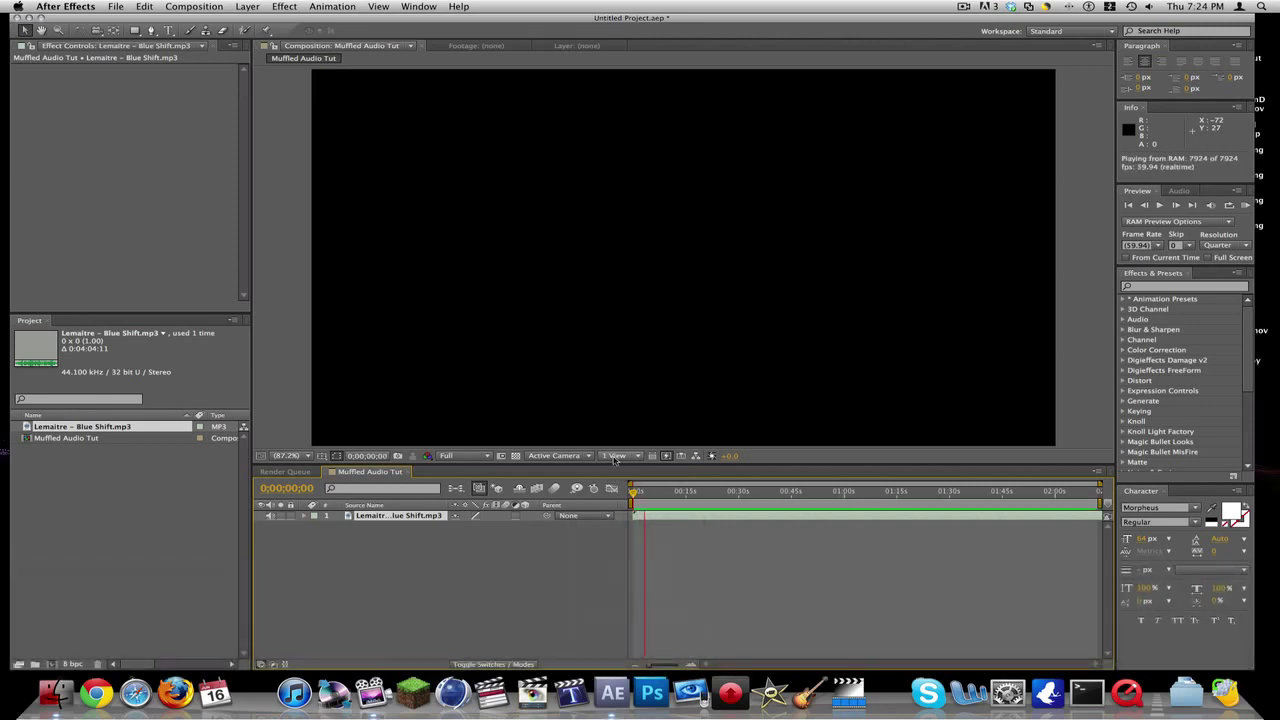
{"action": "key", "text": "XF86AudioLowerVolume"}
{"action": "key", "text": "space"}
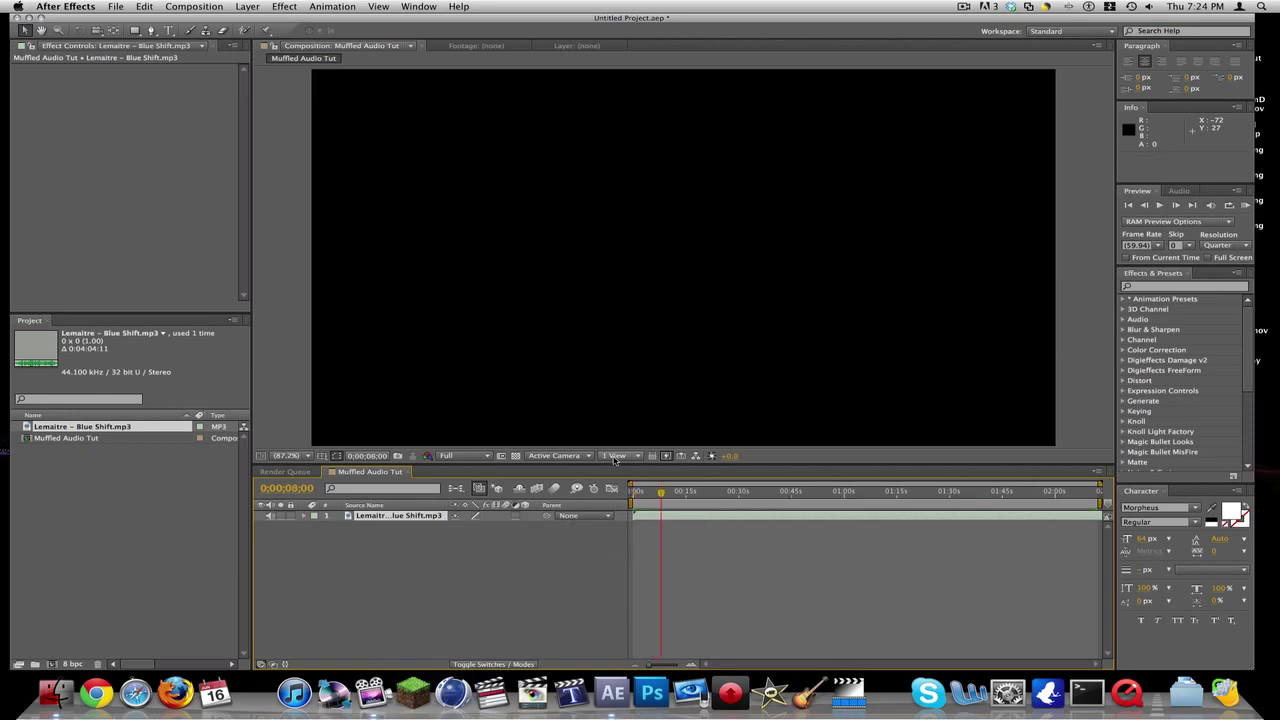
Play the RAM preview of the song again with Ctrl+0, then stop it.
{"action": "key", "text": "super+shift+p"}
{"action": "key", "text": "alt"}
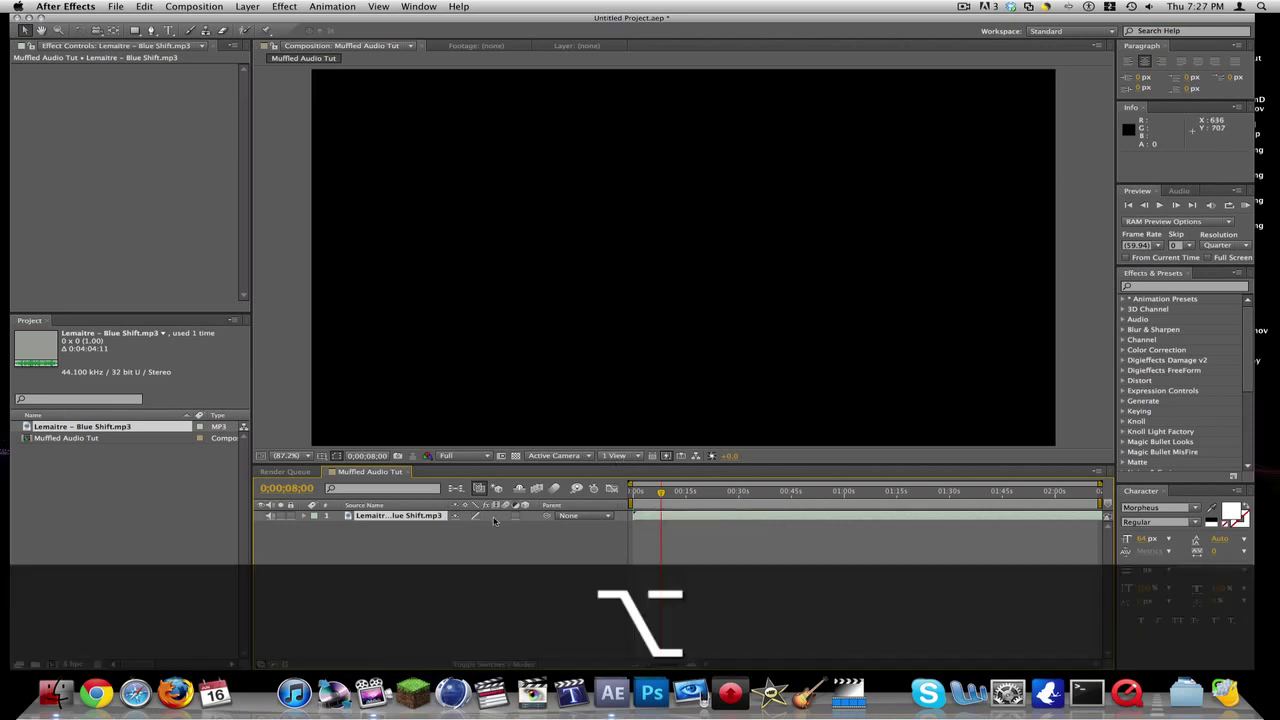
{"action": "key", "text": "ctrl"}
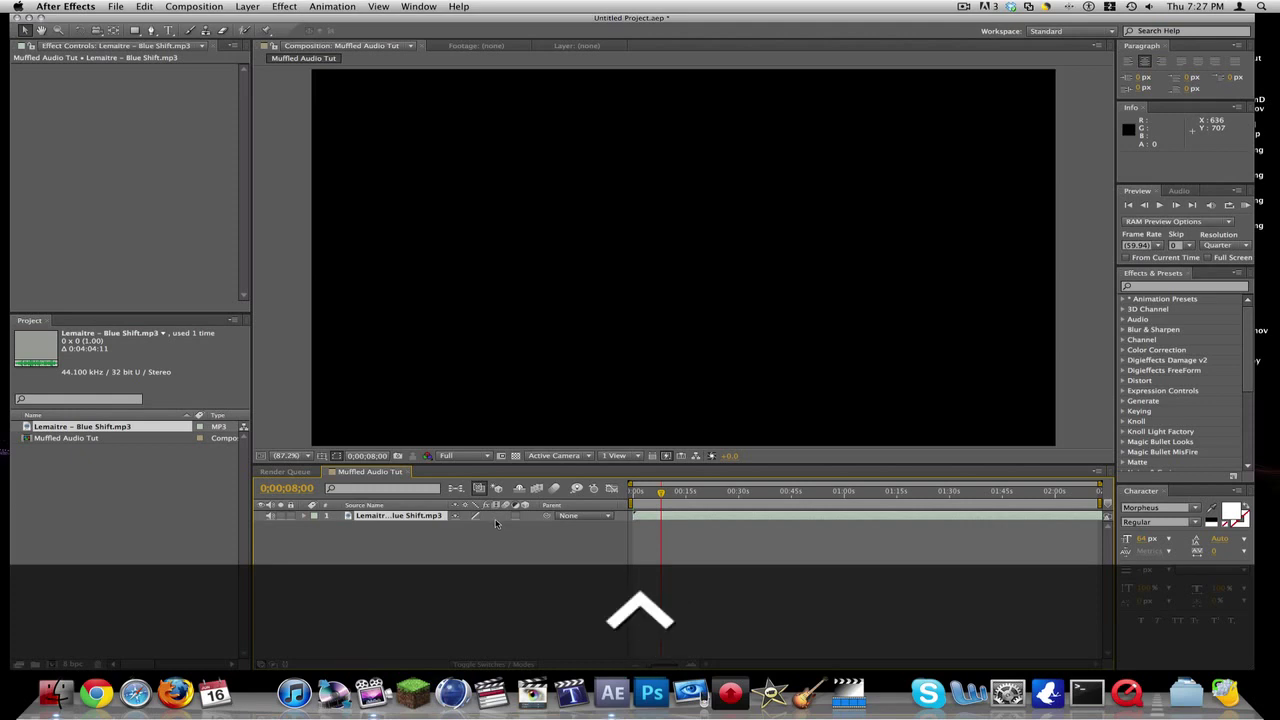
{"action": "key", "text": "KP_0"}
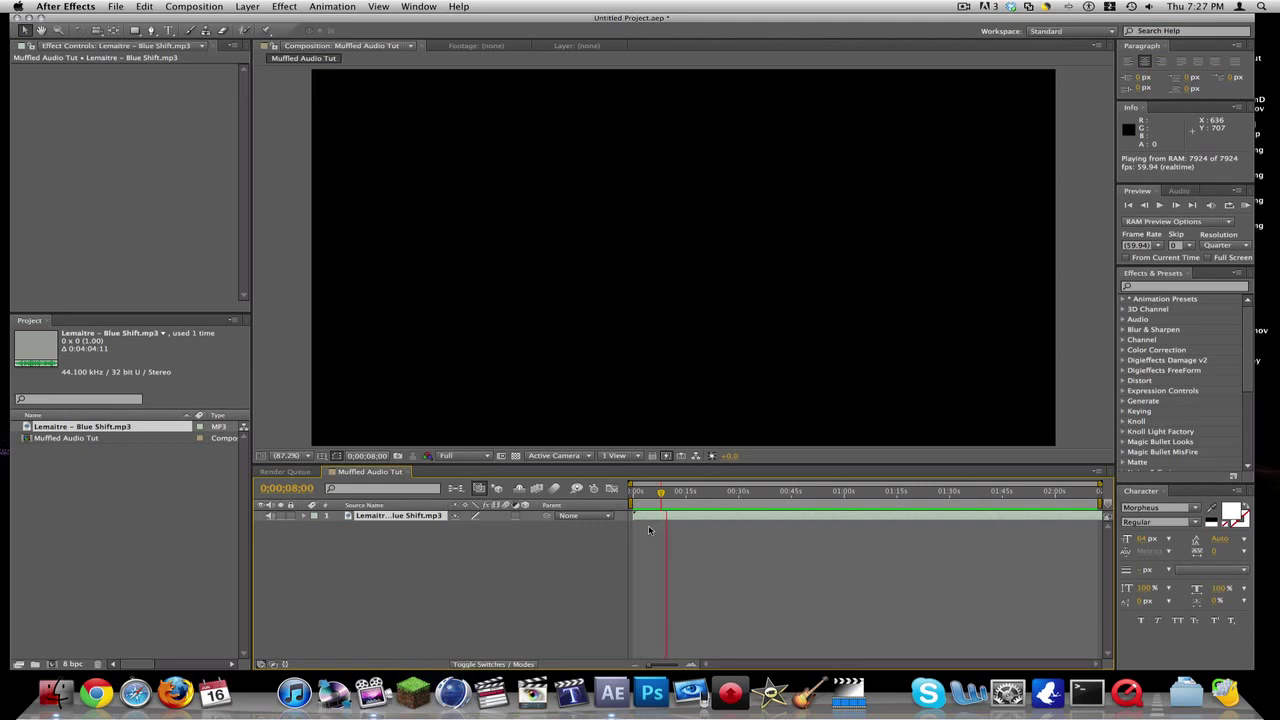
{"action": "key", "text": "XF86AudioLowerVolume"}
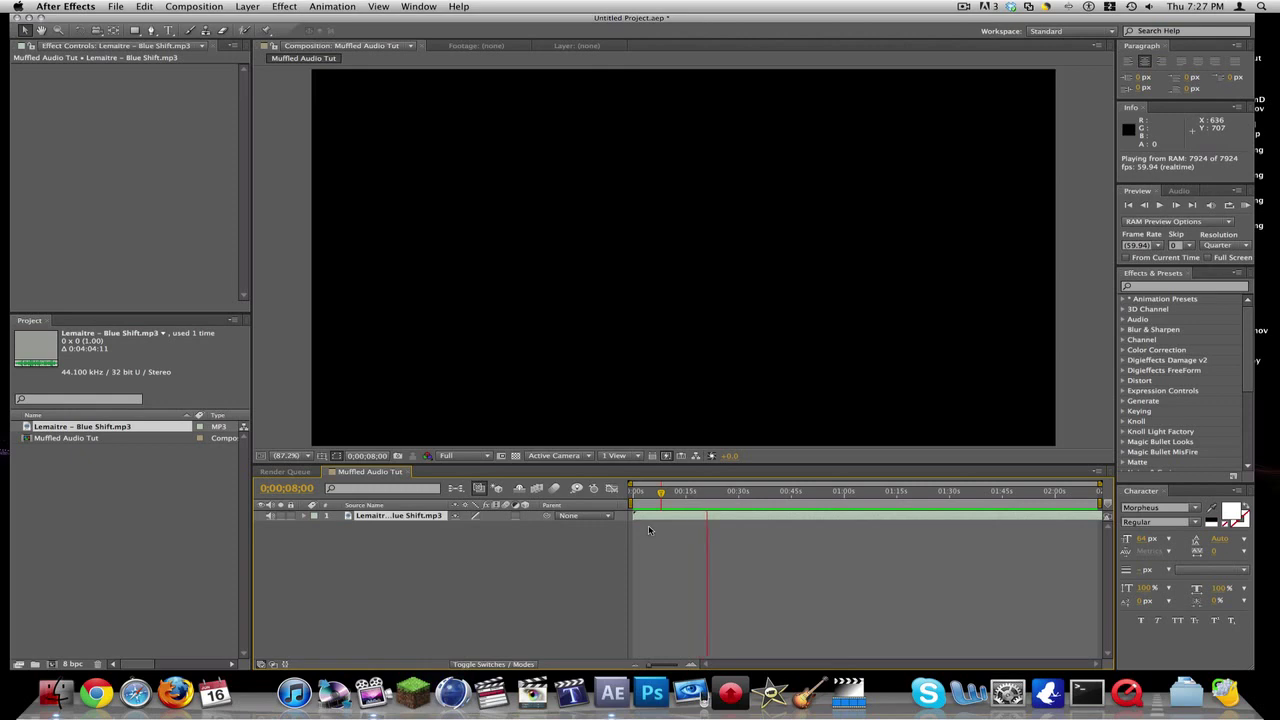
{"action": "key", "text": "space"}
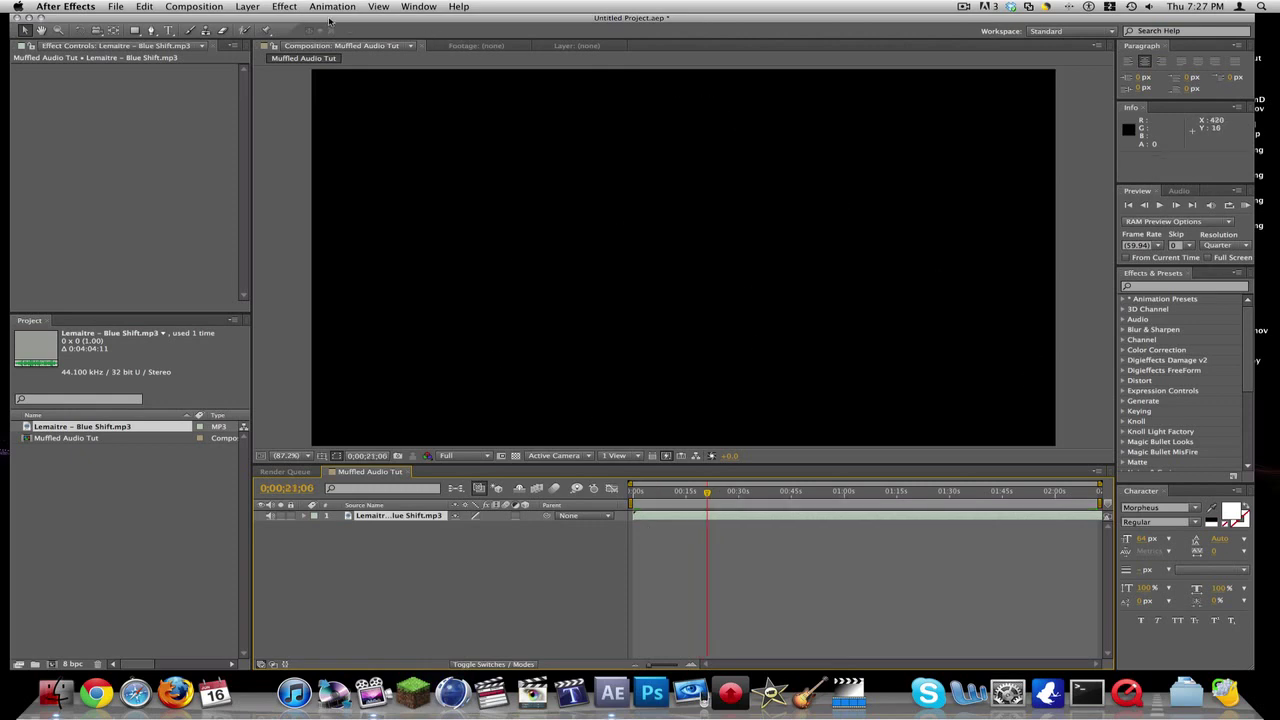
Apply Audio > Bass & Treble to the song with Bass 100 and Treble -100.
{"action": "left_click", "coordinate": [284, 6]}
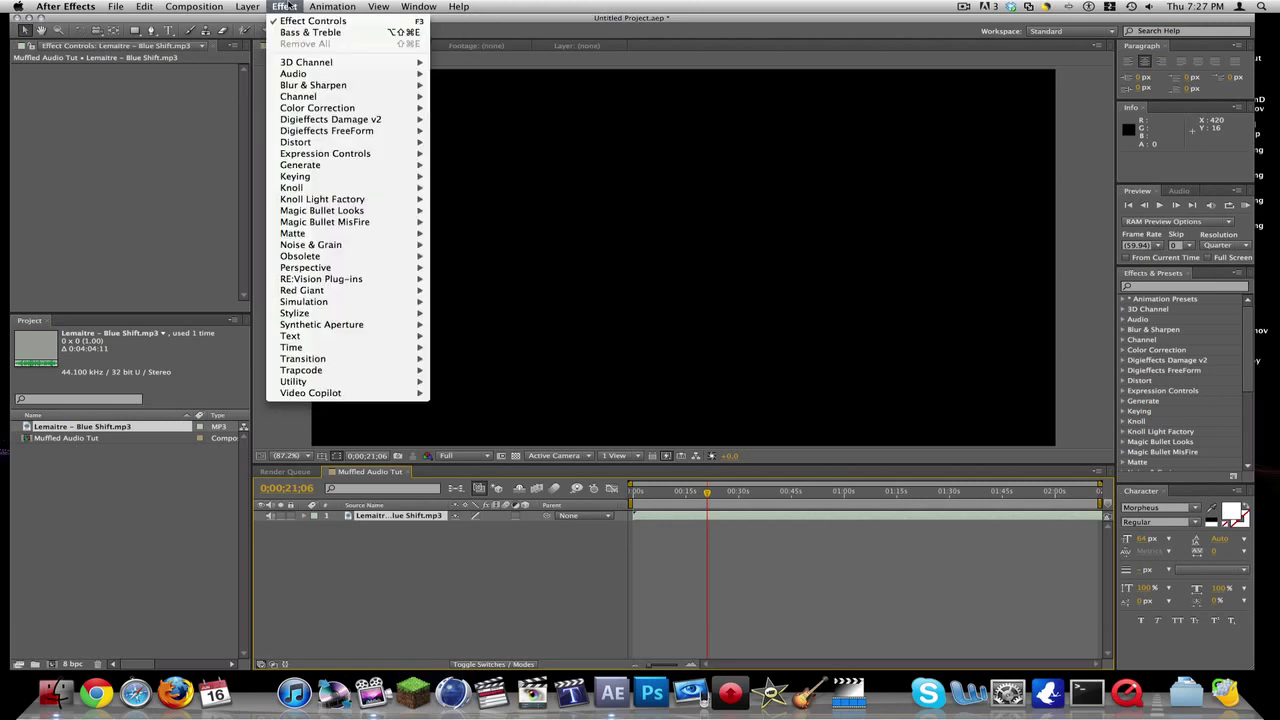
{"action": "mouse_move", "coordinate": [287, 86]}
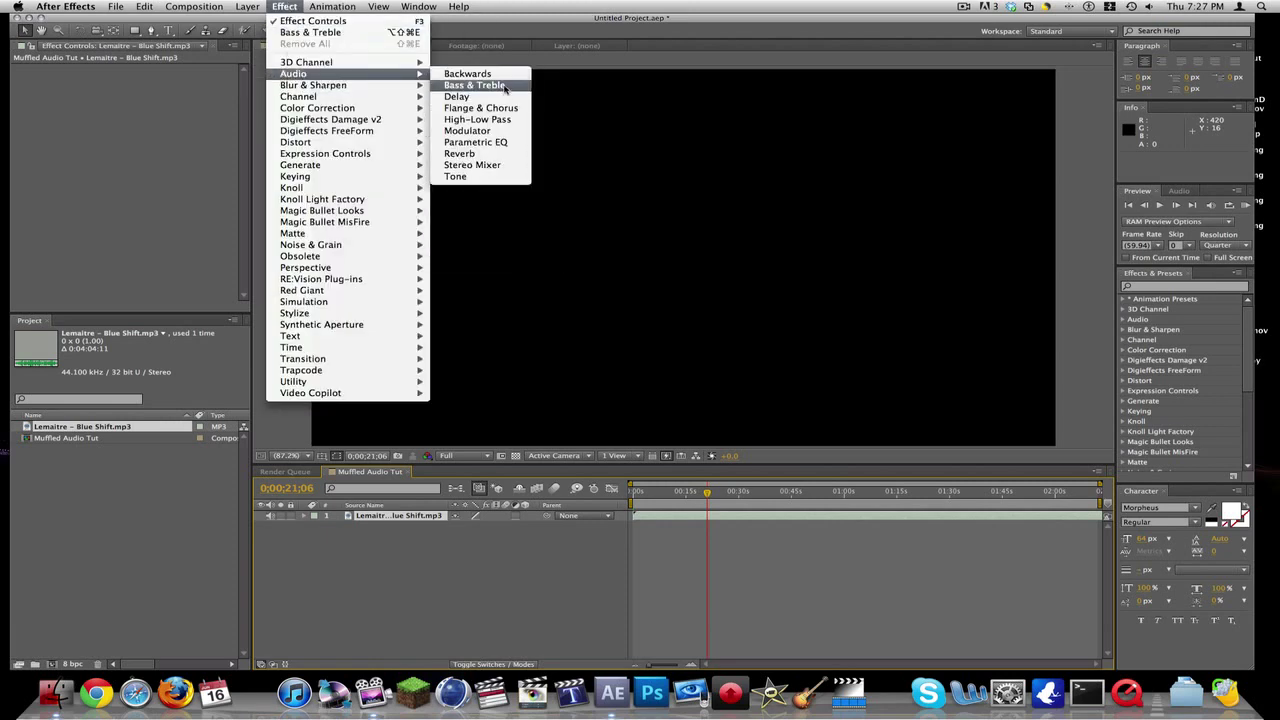
{"action": "left_click", "coordinate": [504, 86]}
{"action": "left_click", "coordinate": [147, 79]}
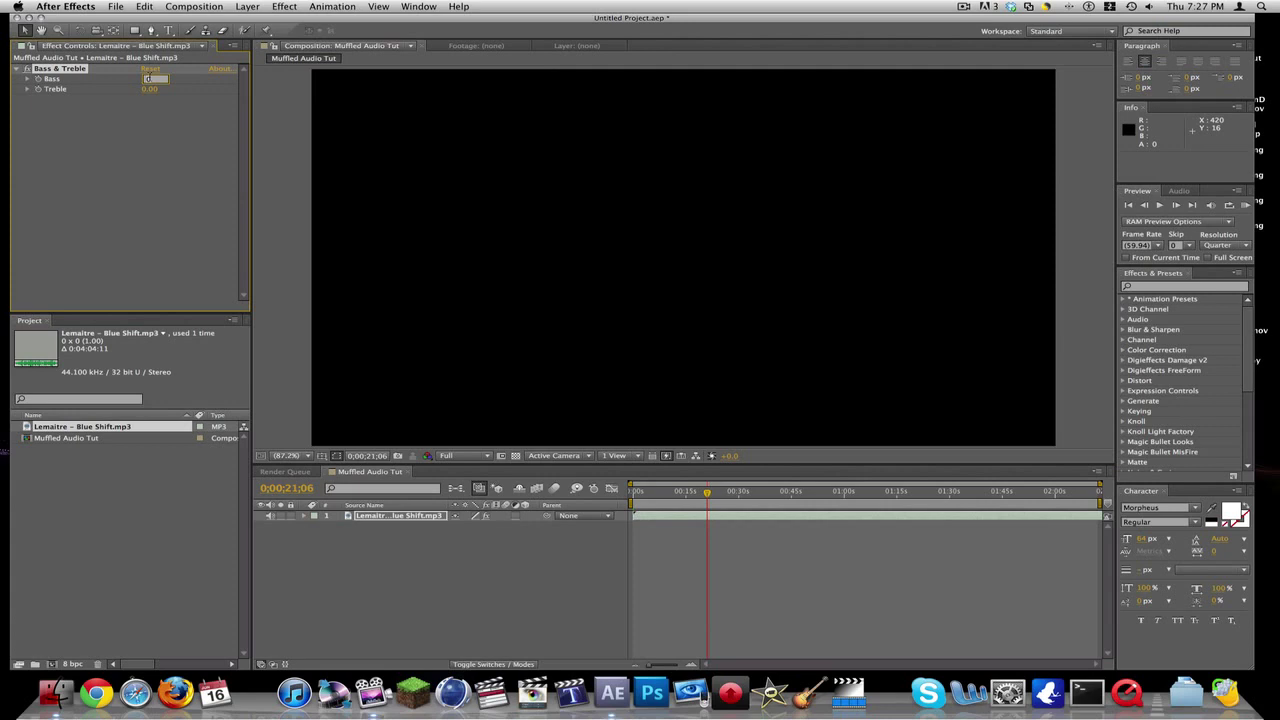
{"action": "key", "text": "Return"}
{"action": "key", "text": "Tab"}
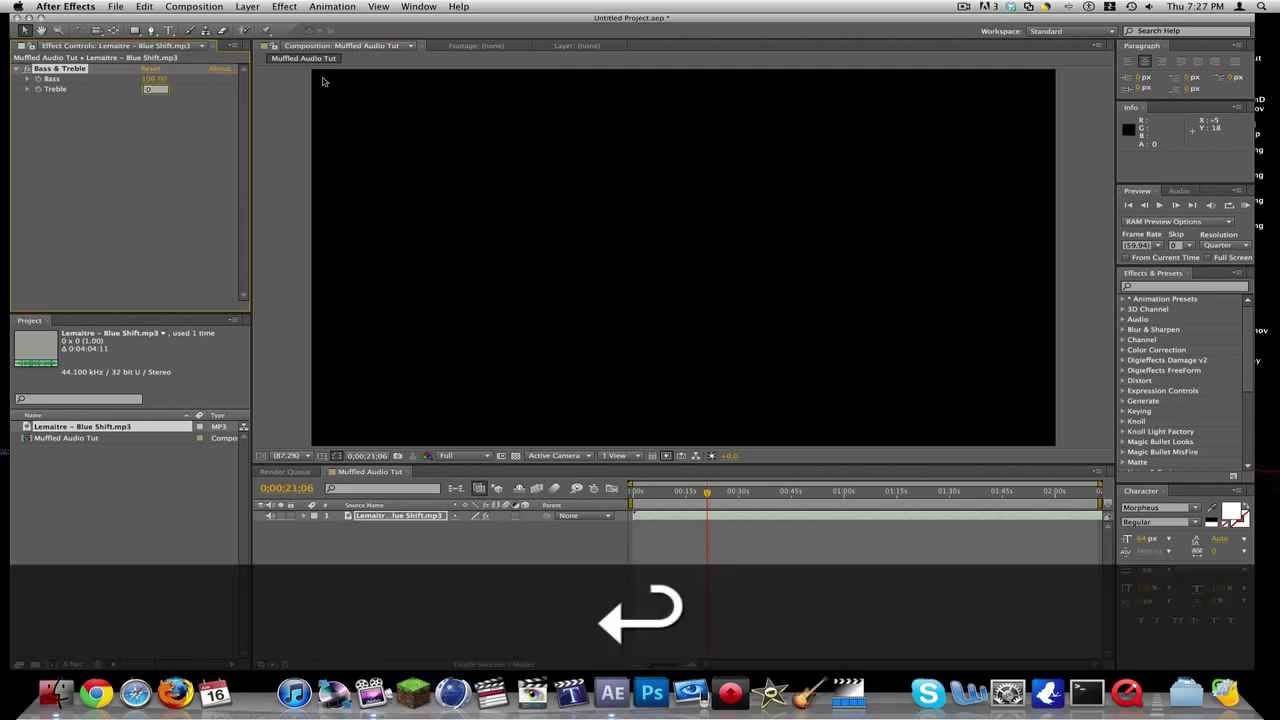
{"action": "type", "text": "-100"}
{"action": "key", "text": "Return"}
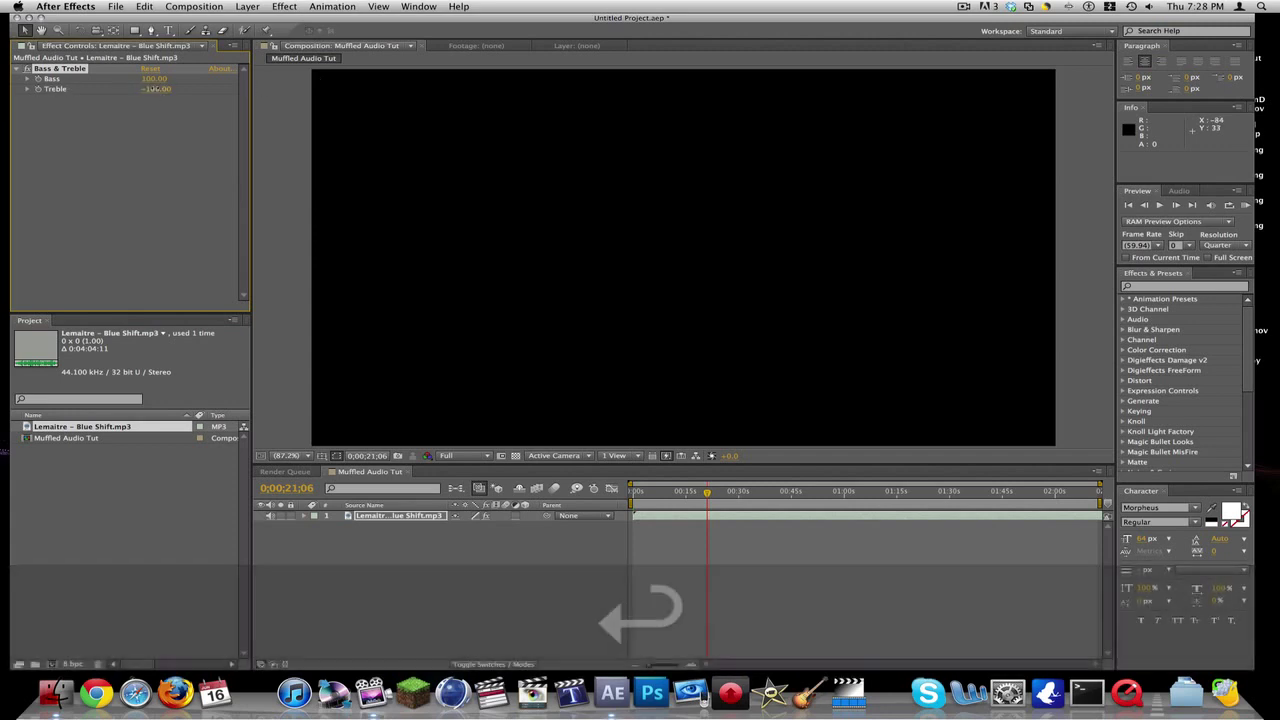
Undo the edits, re-enter Bass 100, and move the current time to about 0;00;33;10.
{"action": "left_click", "coordinate": [155, 90]}
{"action": "key", "text": "super+z"}
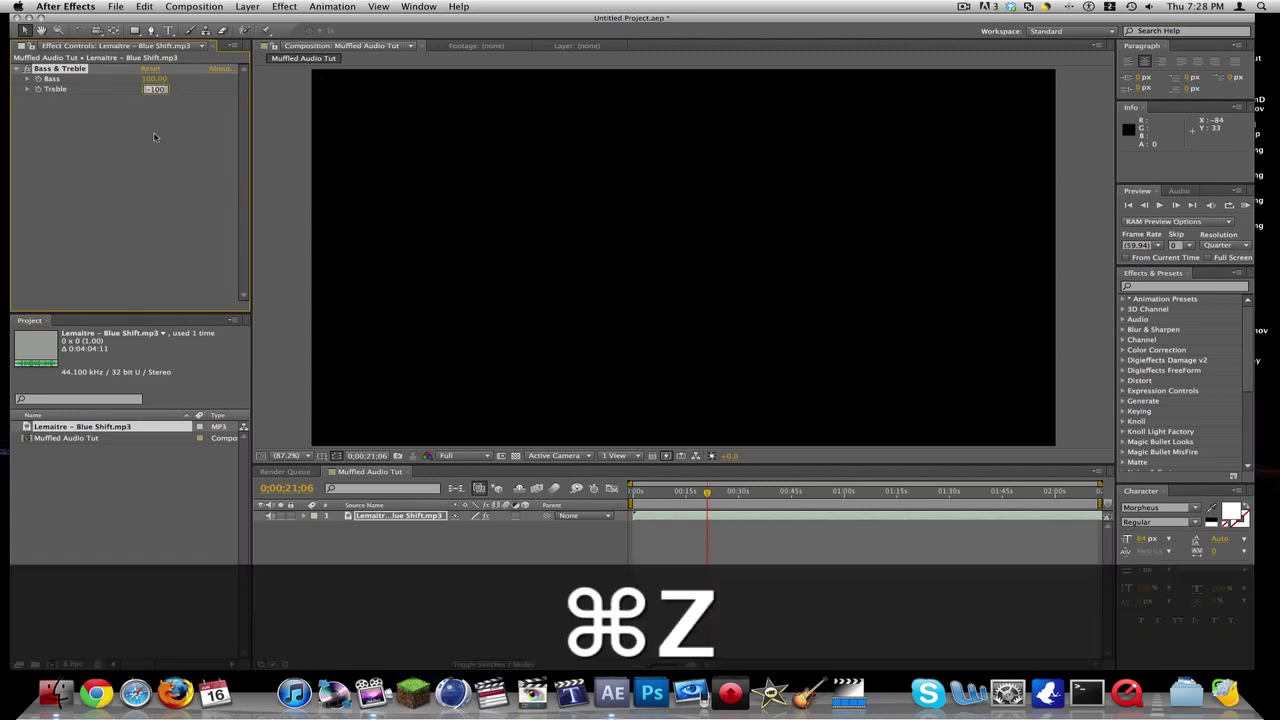
{"action": "key", "text": "super+z"}
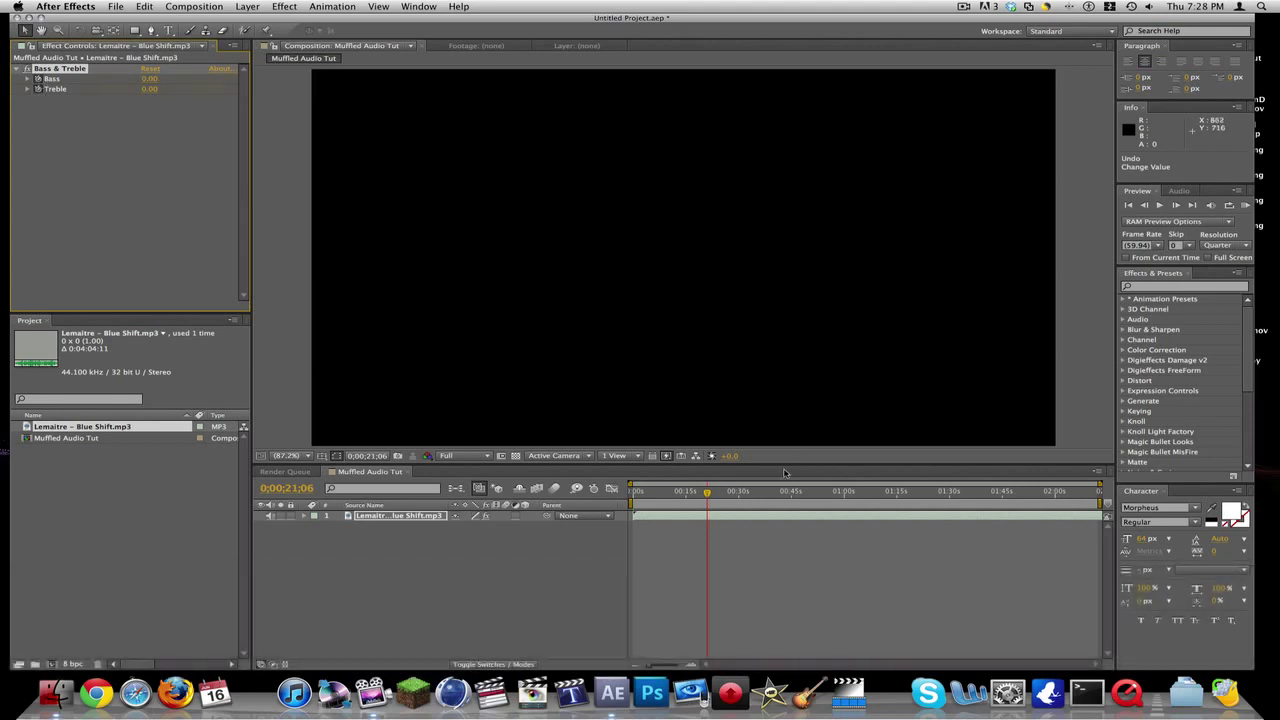
{"action": "left_click", "coordinate": [1177, 207]}
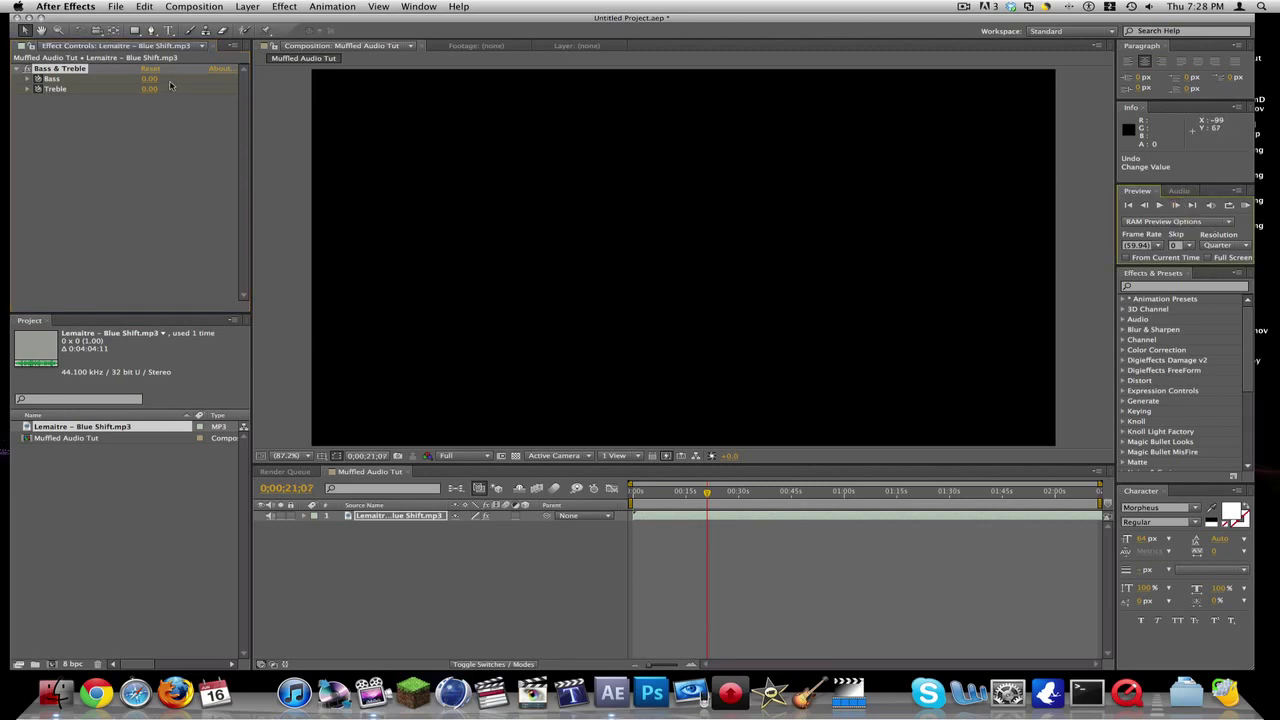
{"action": "type", "text": "100"}
{"action": "key", "text": "Return"}
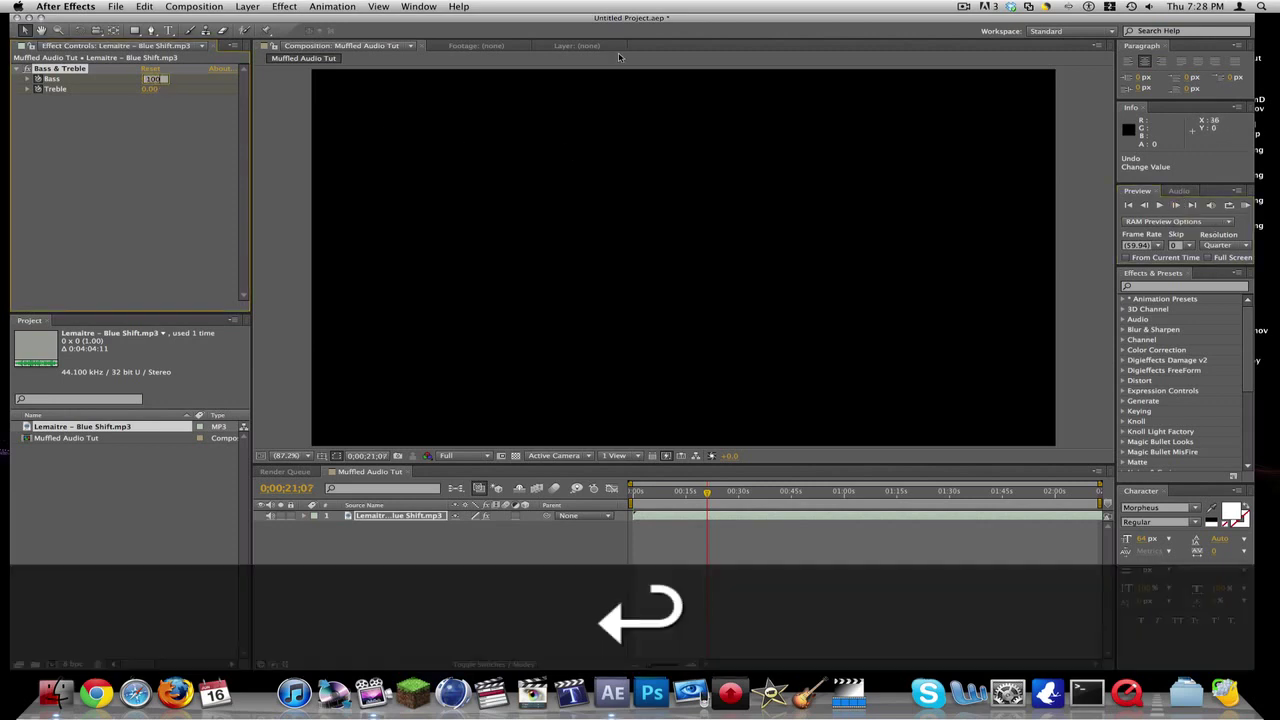
{"action": "key", "text": "Tab"}
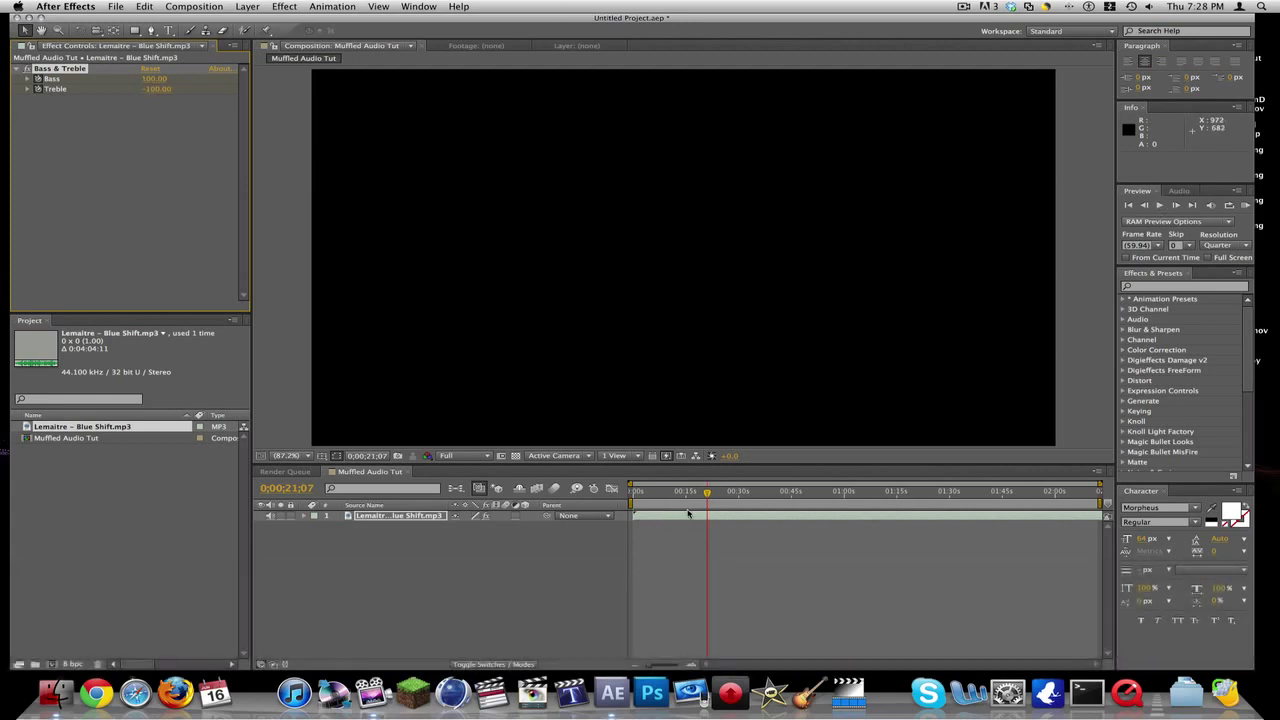
{"action": "left_click_drag", "start_coordinate": [707, 496], "coordinate": [750, 495]}
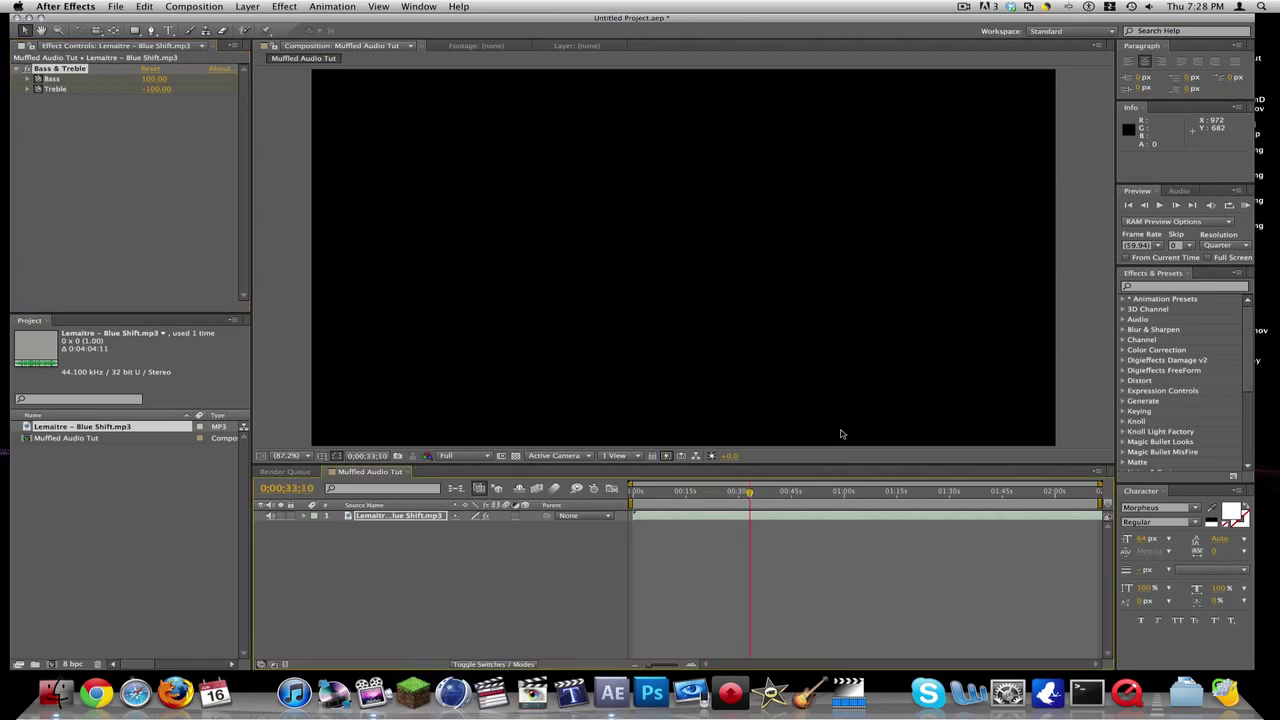
Reveal the layer's Bass & Treble properties and add Bass and Treble keyframes at the current time.
{"action": "left_click", "coordinate": [305, 516]}
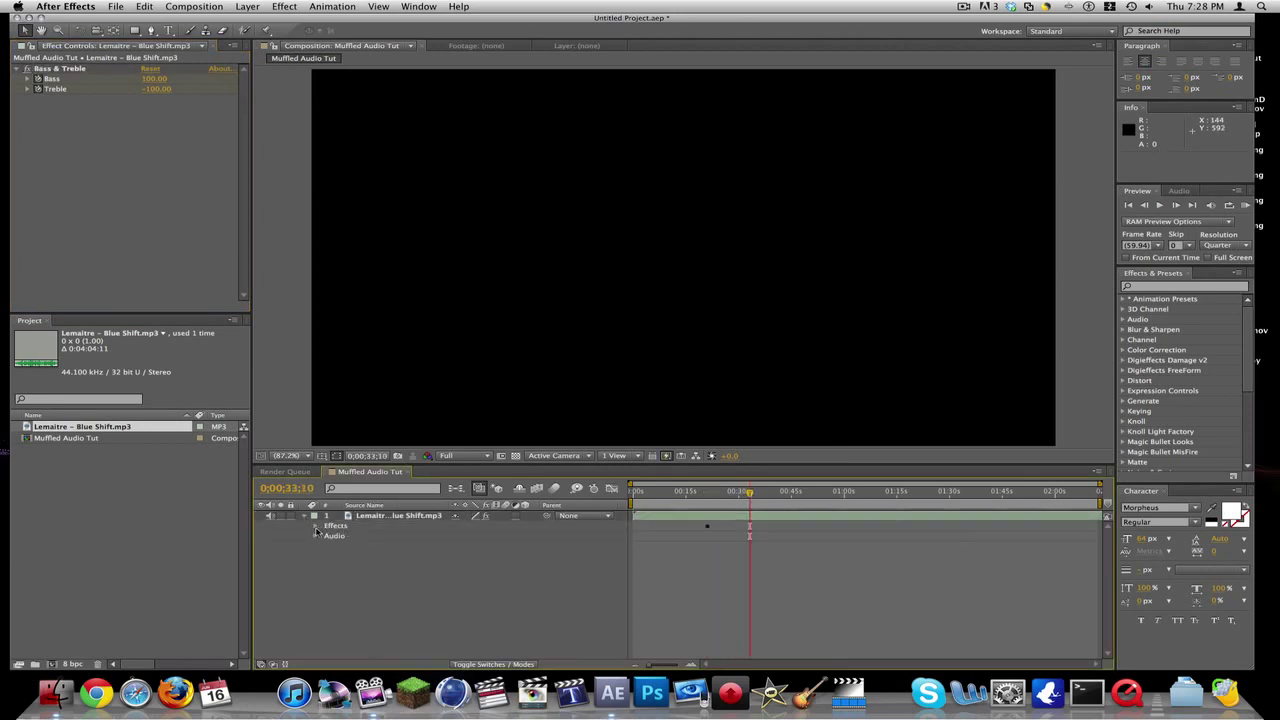
{"action": "left_click", "coordinate": [316, 526]}
{"action": "left_click", "coordinate": [324, 537]}
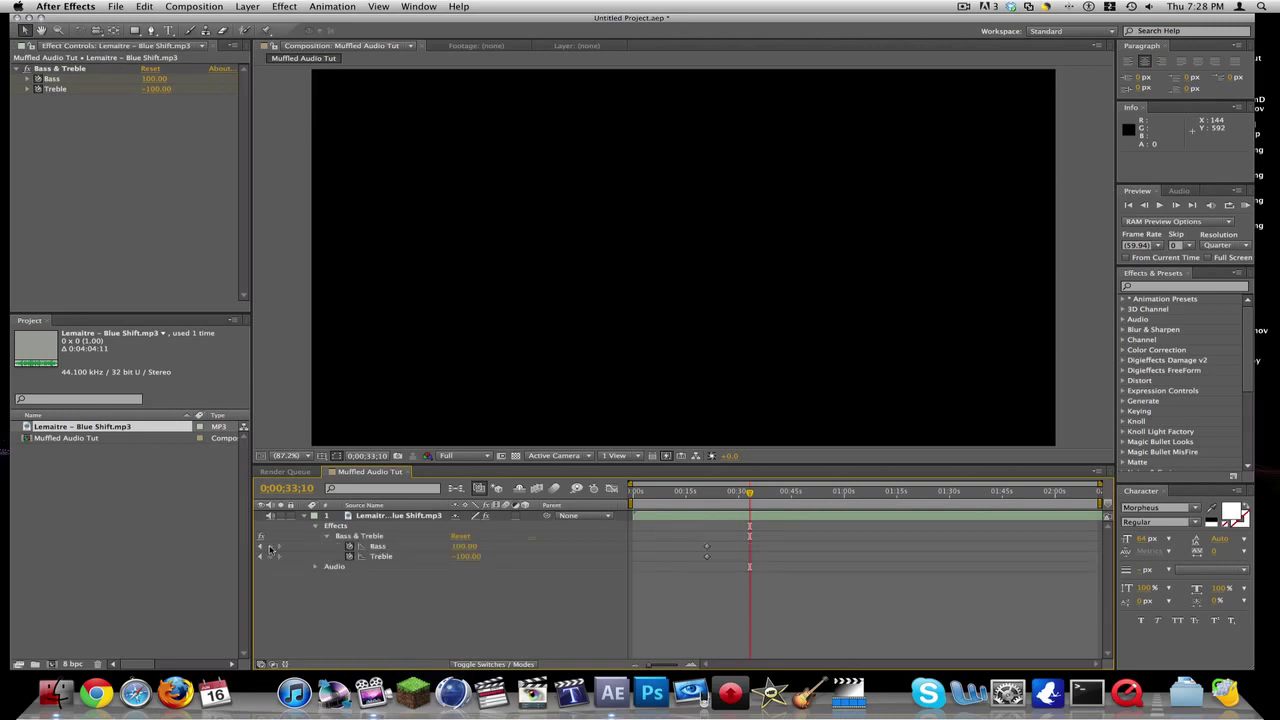
{"action": "left_click", "coordinate": [269, 547]}
{"action": "left_click", "coordinate": [269, 557]}
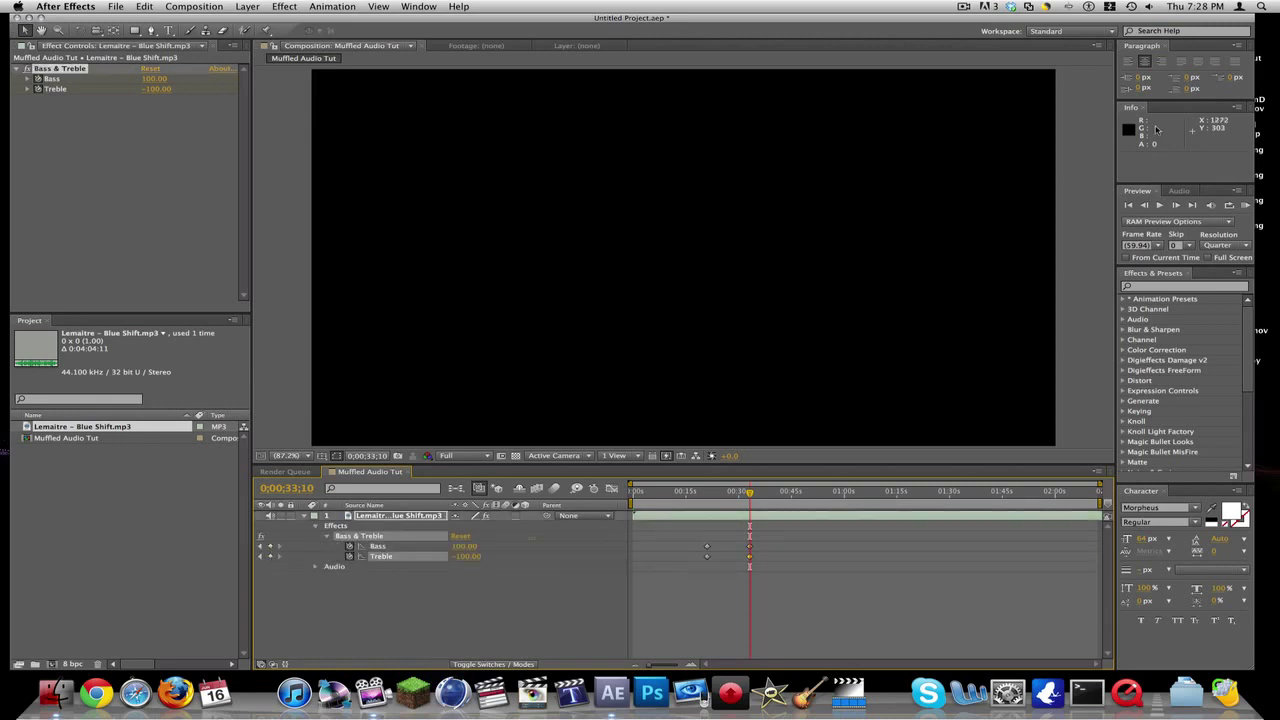
At 0;00;33;13, set Treble and Bass to 0 and preview the audio.
{"action": "left_click", "coordinate": [1170, 210]}
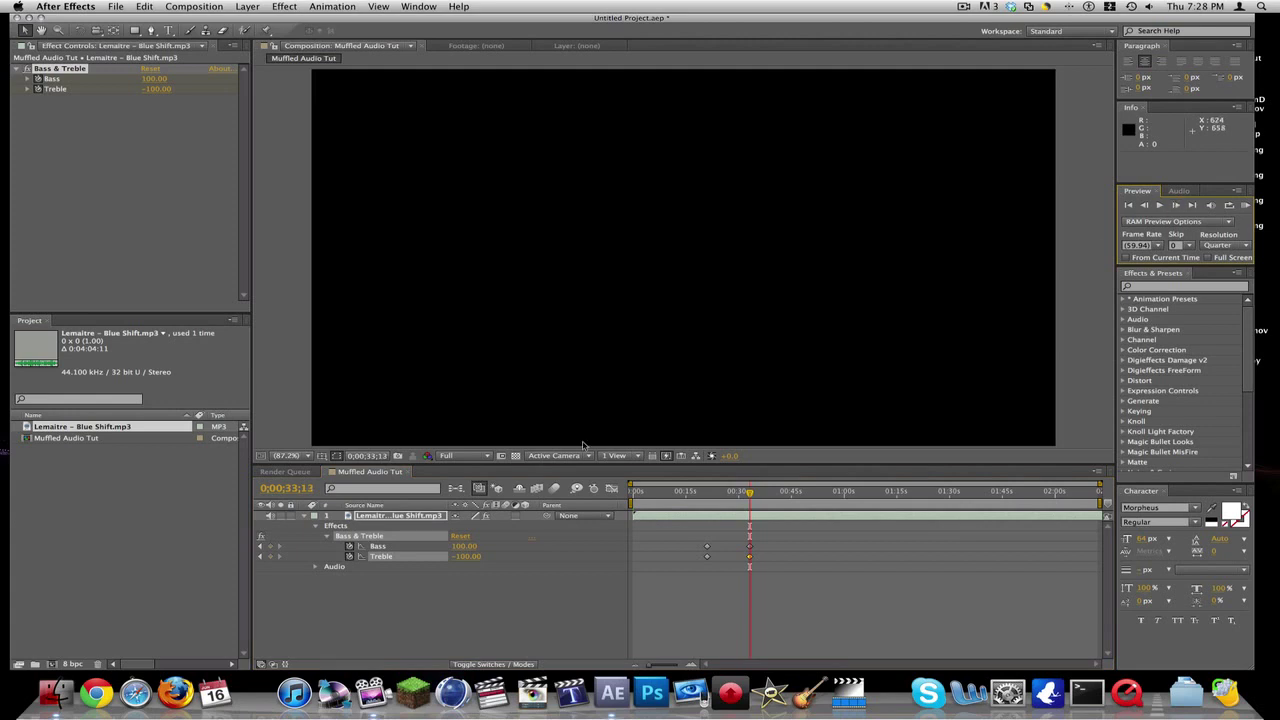
{"action": "left_click", "coordinate": [466, 556]}
{"action": "type", "text": "0"}
{"action": "key", "text": "Return"}
{"action": "key", "text": "Return"}
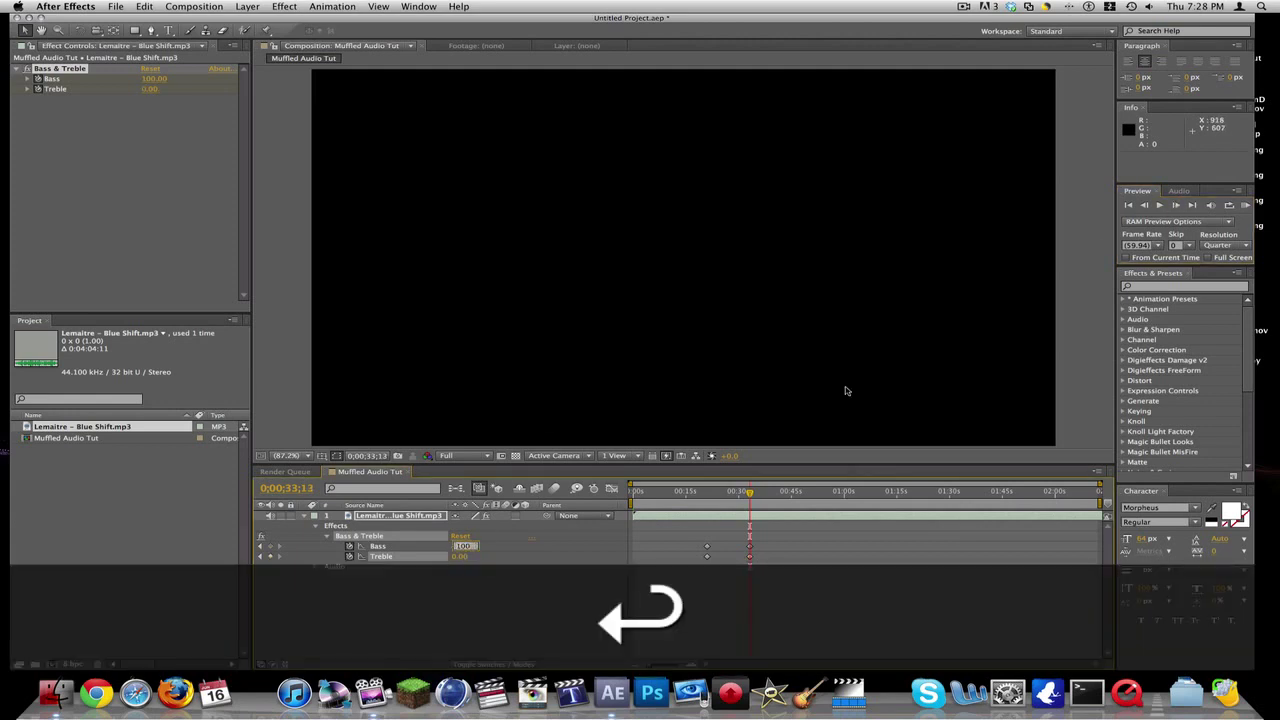
{"action": "type", "text": "0"}
{"action": "key", "text": "Return"}
{"action": "key", "text": "KP_Decimal"}
{"action": "key", "text": "XF86AudioRaiseVolume"}
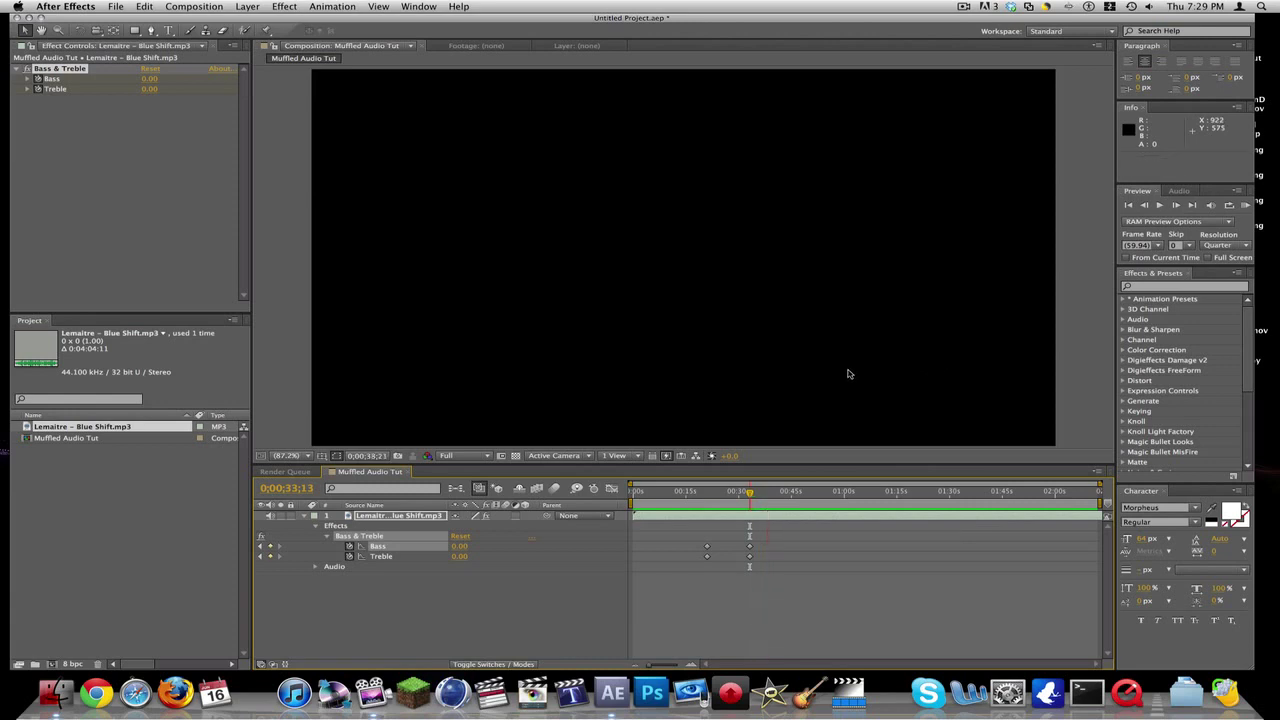
{"action": "key", "text": "space"}
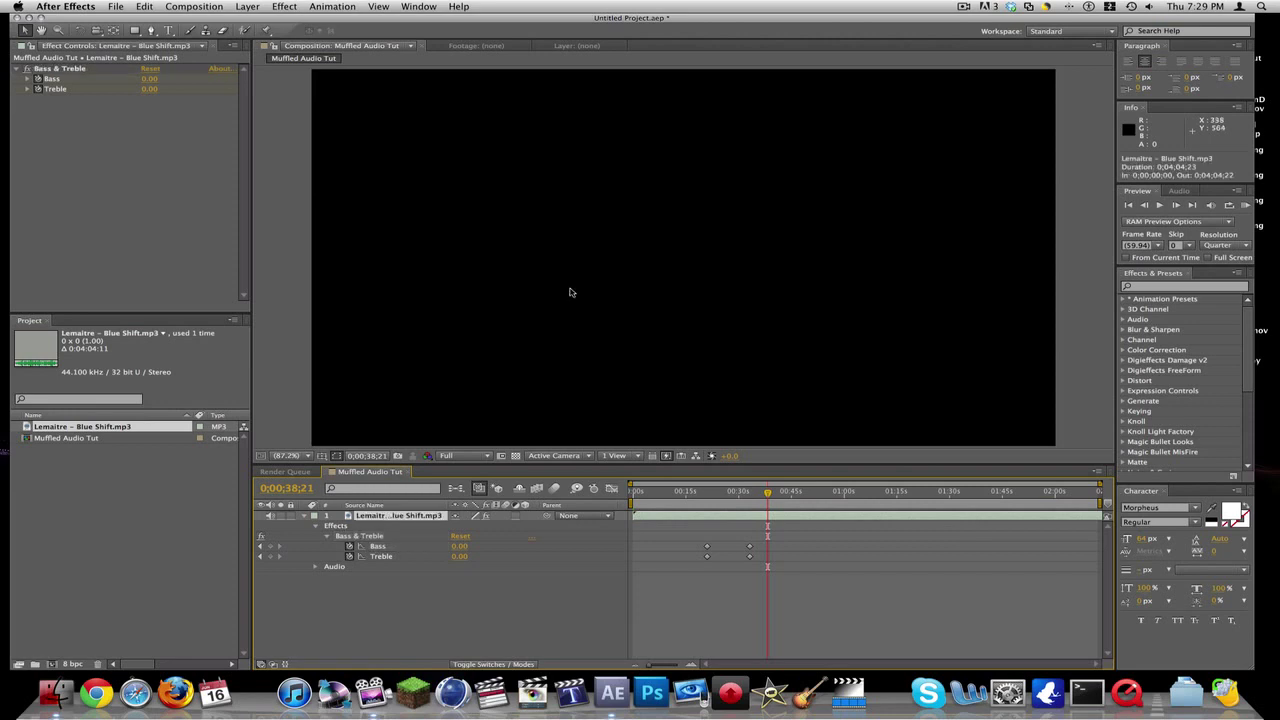
Delete the song layer and clear the 'wave' query in the Effects & Presets search.
{"action": "key", "text": "Delete"}
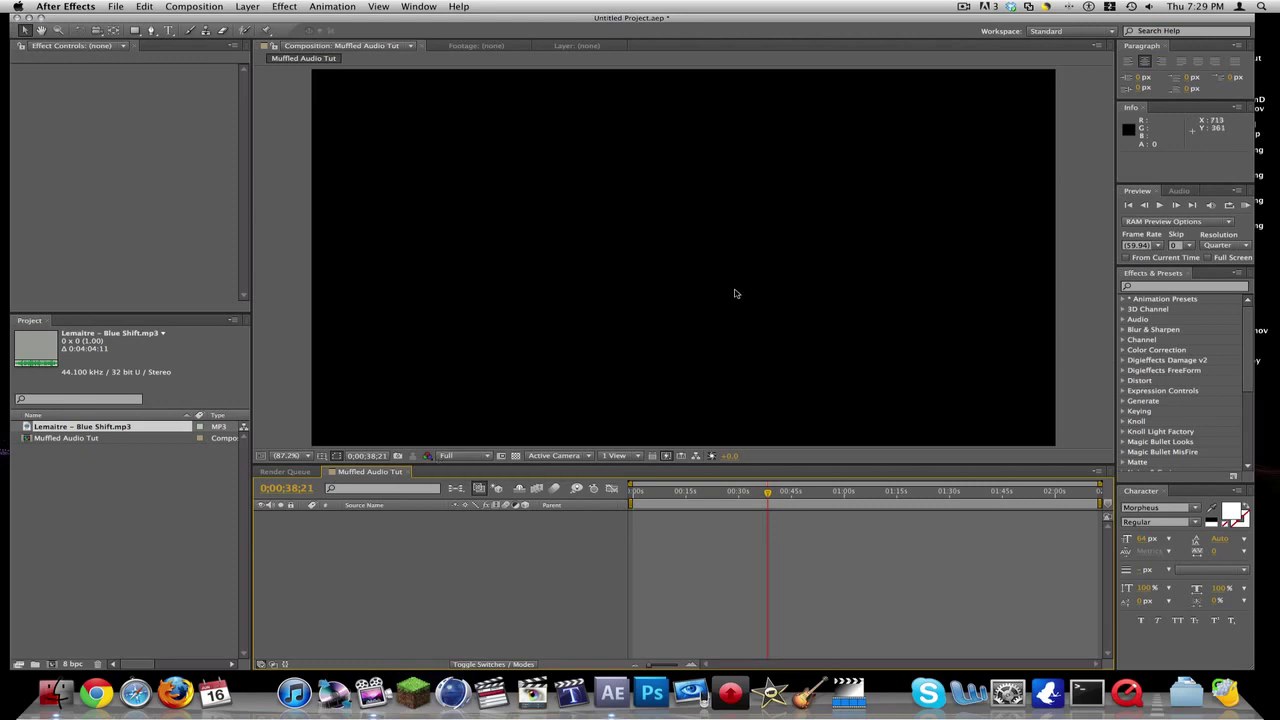
{"action": "left_click", "coordinate": [290, 471]}
{"action": "left_click", "coordinate": [368, 471]}
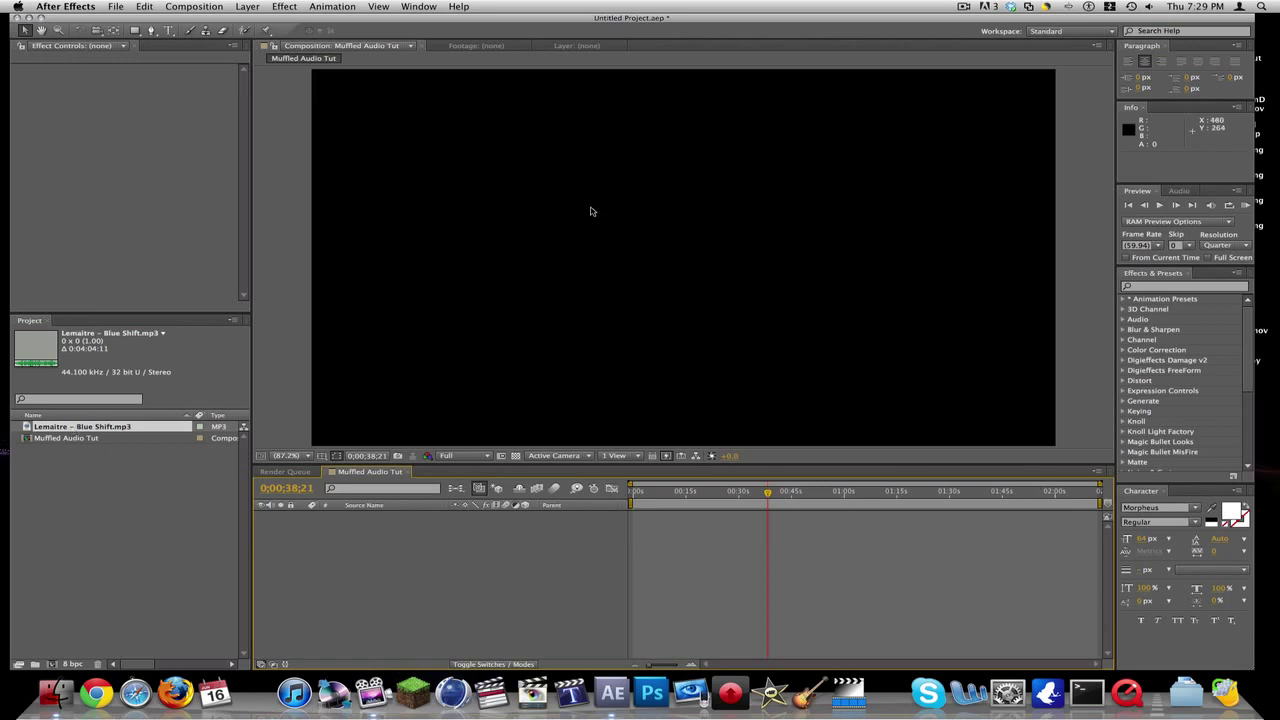
{"action": "key", "text": "super+p"}
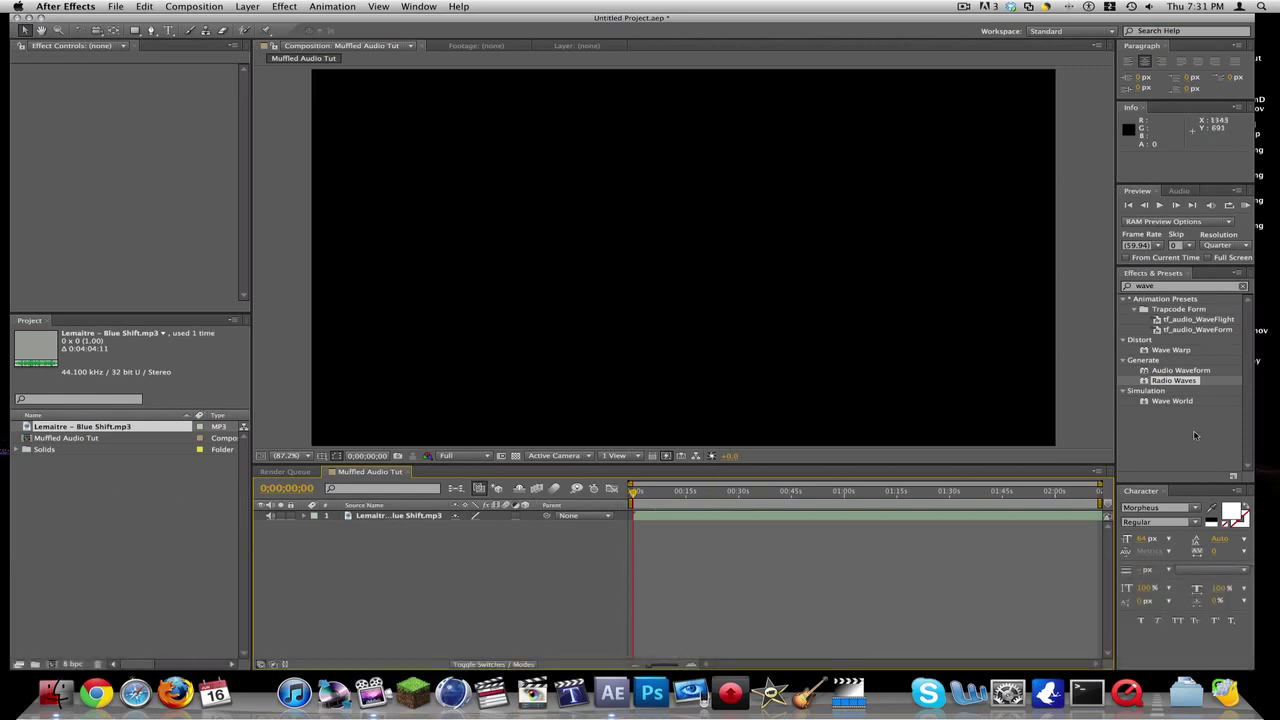
{"action": "left_click_drag", "start_coordinate": [1163, 386], "coordinate": [1068, 393]}
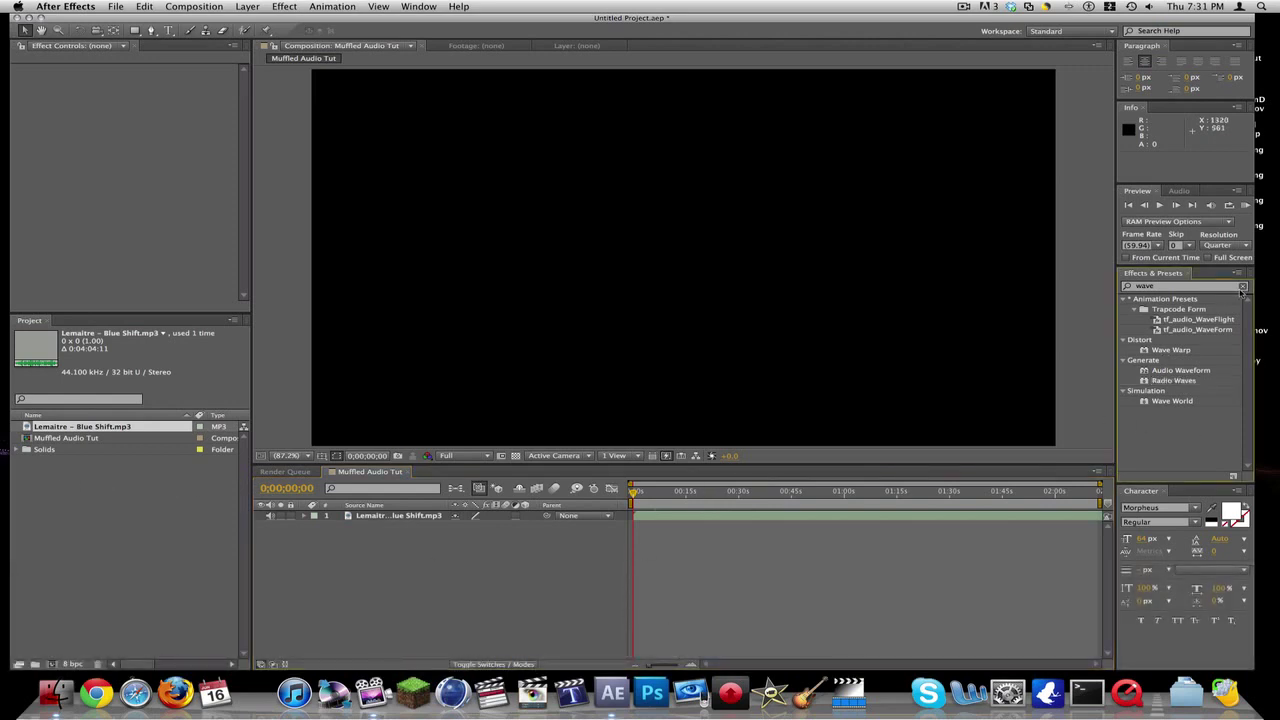
{"action": "left_click", "coordinate": [1242, 288]}
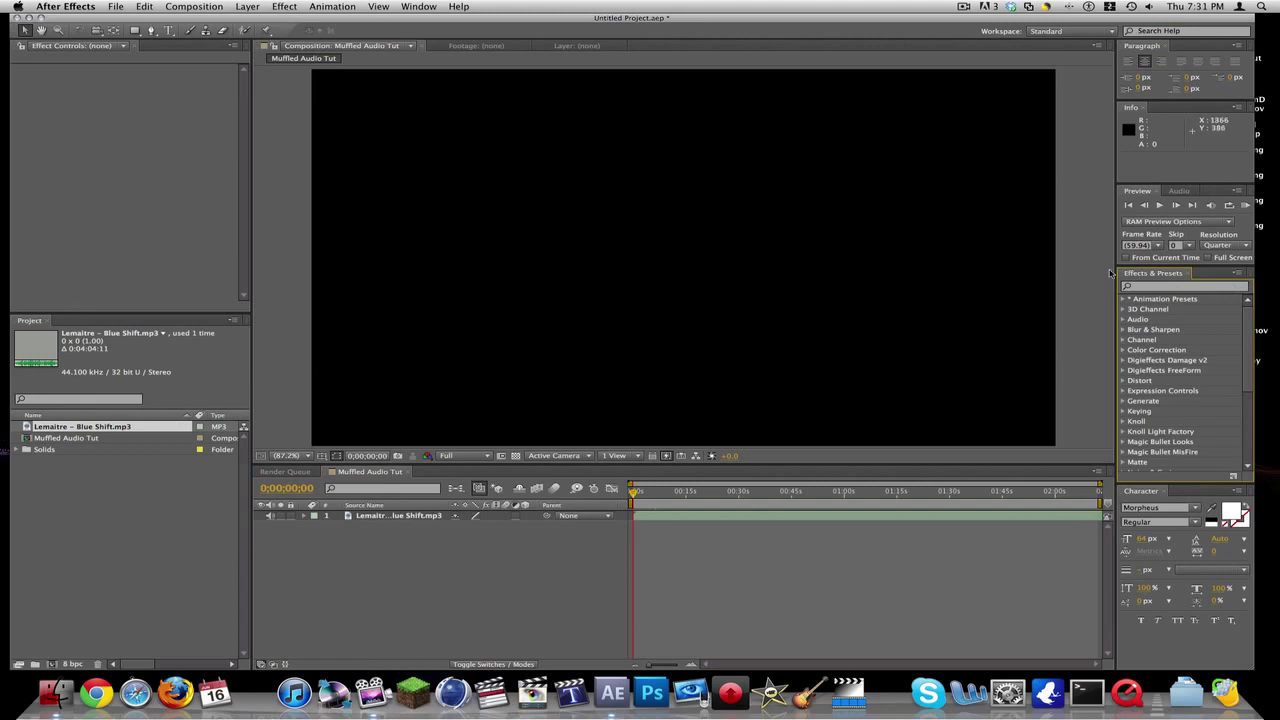
Apply Generate > Audio Waveform to the mp3 layer, then delete the effect again.
{"action": "left_click", "coordinate": [284, 6]}
{"action": "left_click", "coordinate": [450, 470]}
{"action": "left_click", "coordinate": [403, 516]}
{"action": "left_click", "coordinate": [284, 6]}
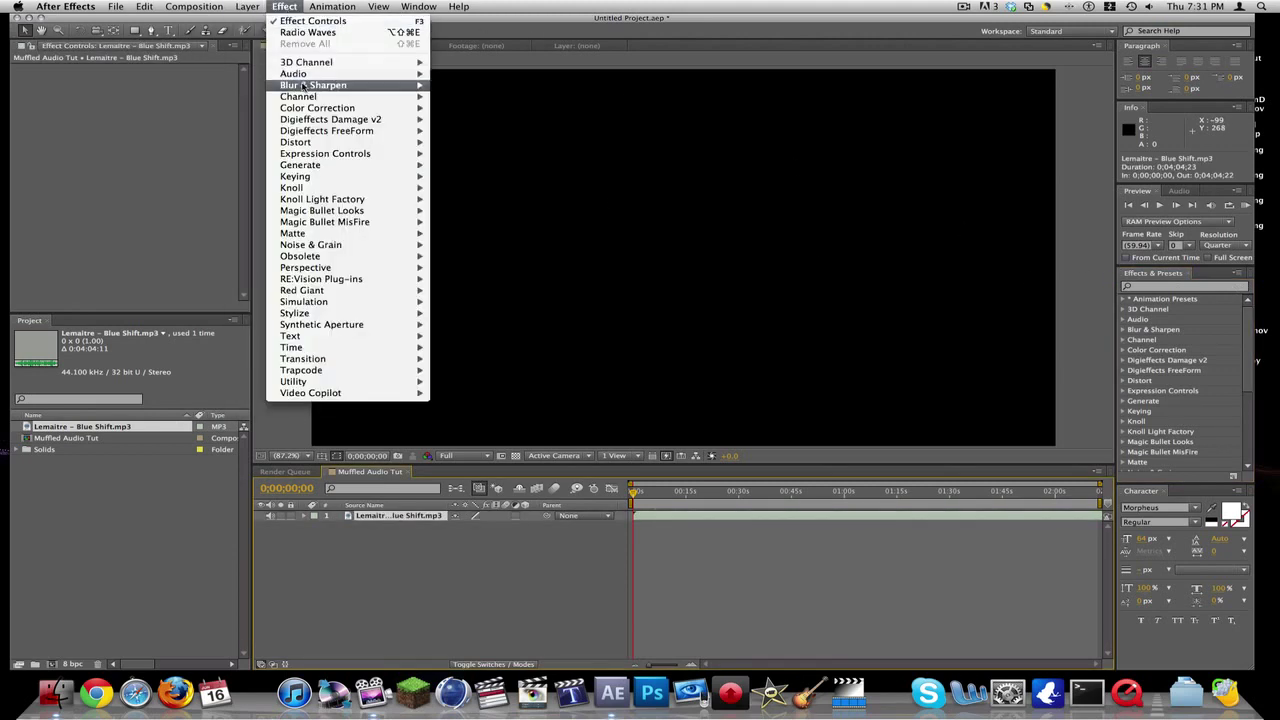
{"action": "mouse_move", "coordinate": [355, 170]}
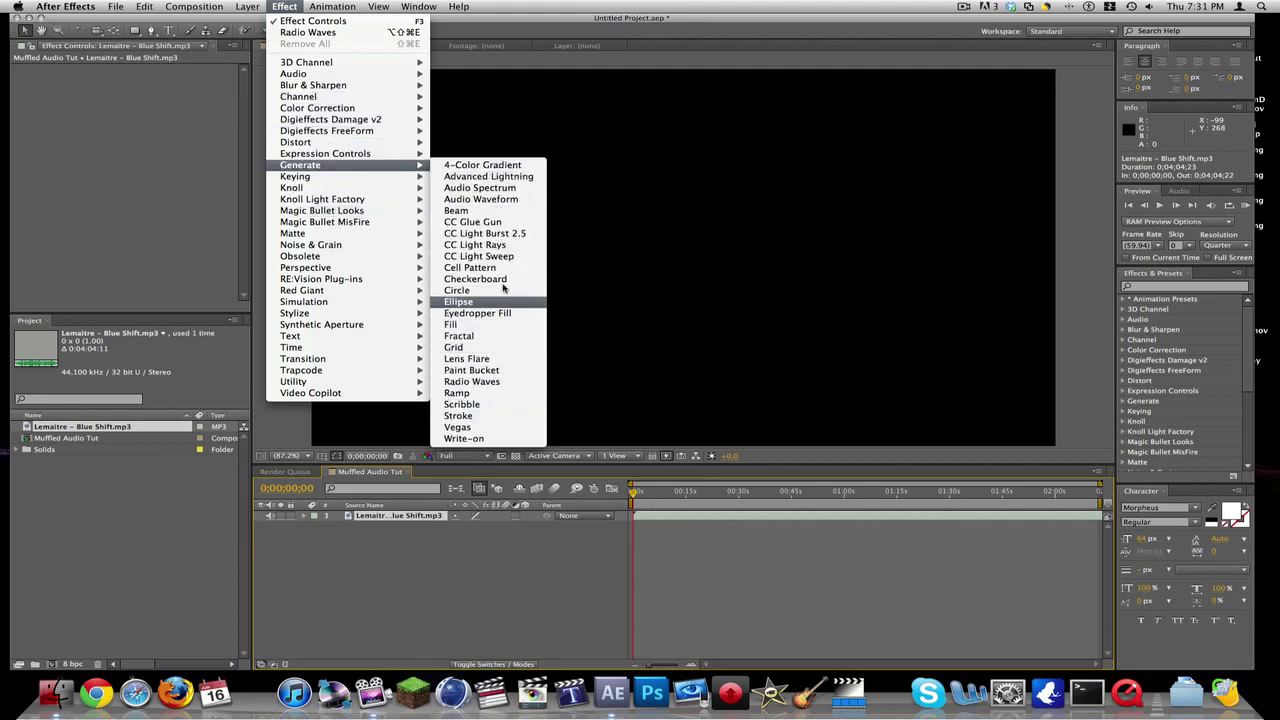
{"action": "left_click", "coordinate": [480, 199]}
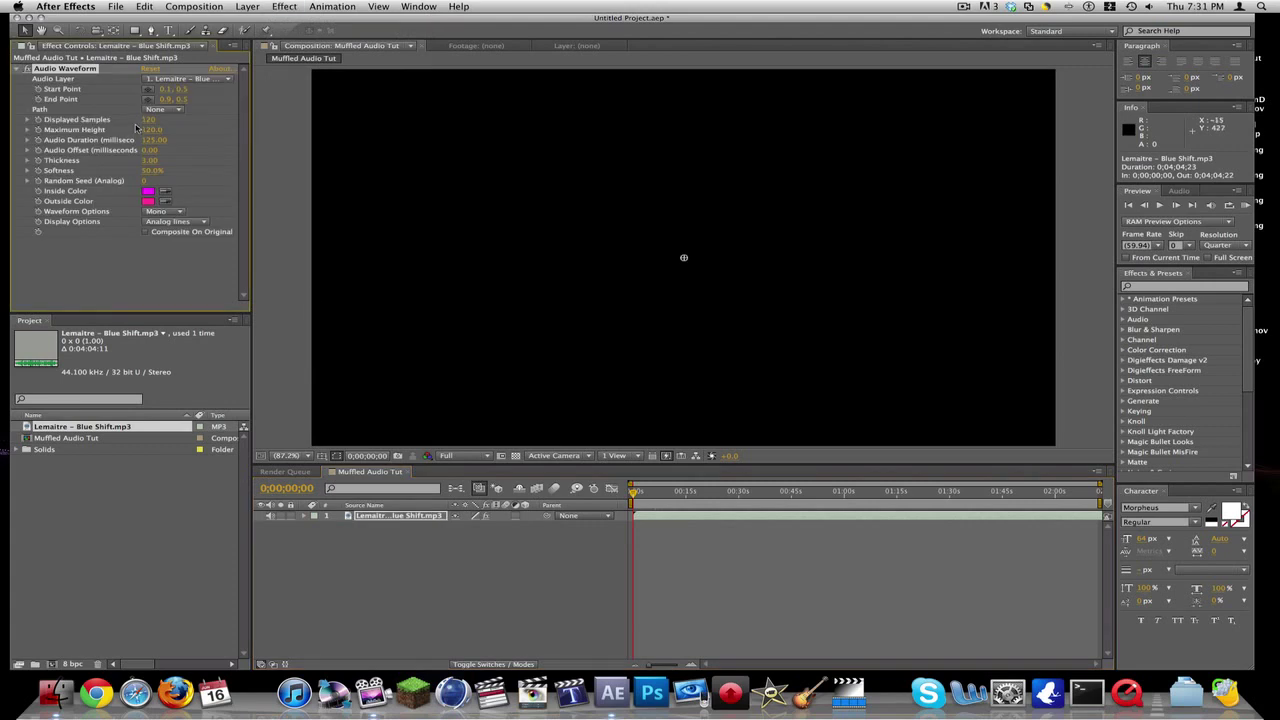
{"action": "key", "text": "Delete"}
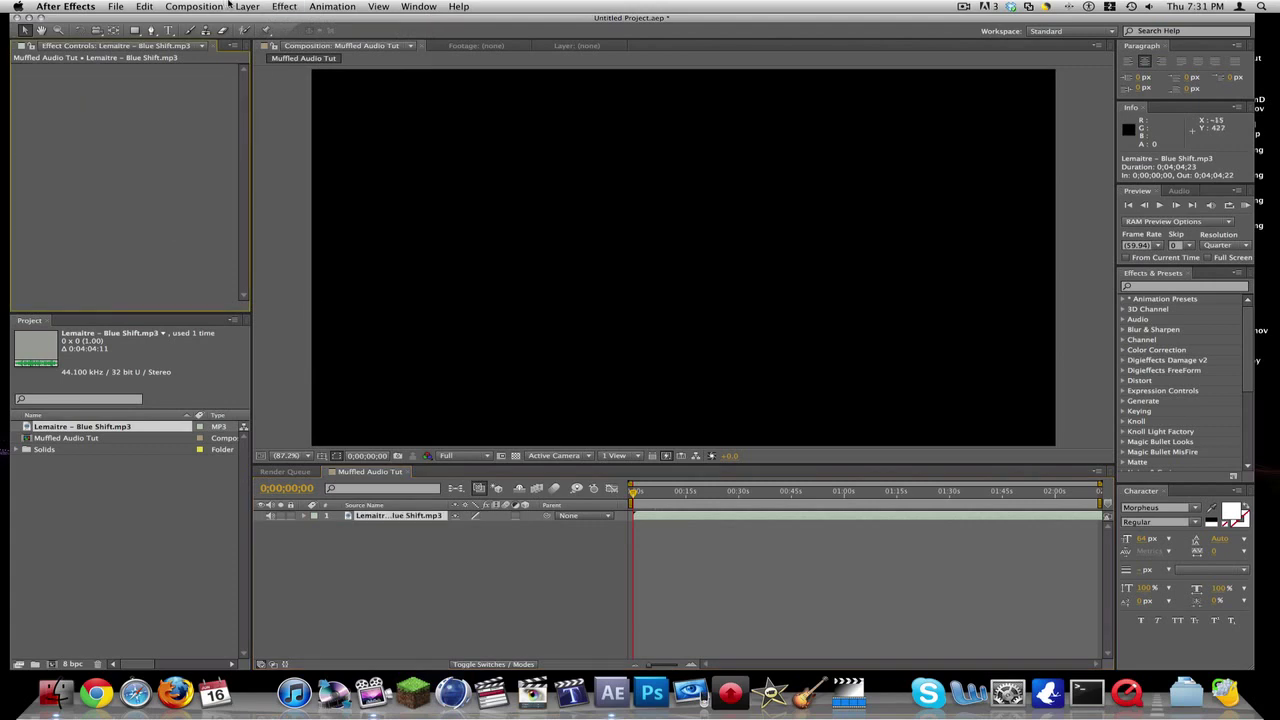
Add a new empty text layer via Layer > New > Text.
{"action": "left_click", "coordinate": [247, 6]}
{"action": "mouse_move", "coordinate": [300, 24]}
{"action": "left_click", "coordinate": [430, 28]}
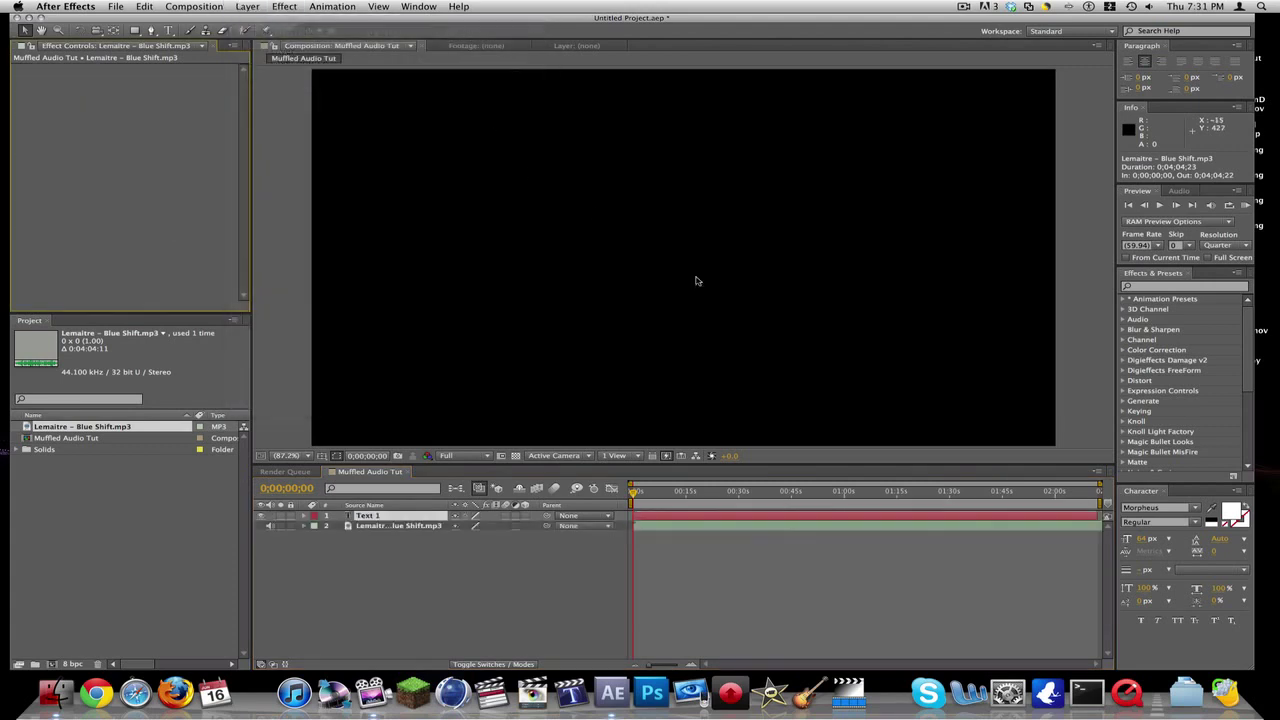
{"action": "left_click", "coordinate": [446, 537]}
Create a black 1280×720 solid named Waveform above the Blue Shift layer.
{"action": "left_click", "coordinate": [247, 6]}
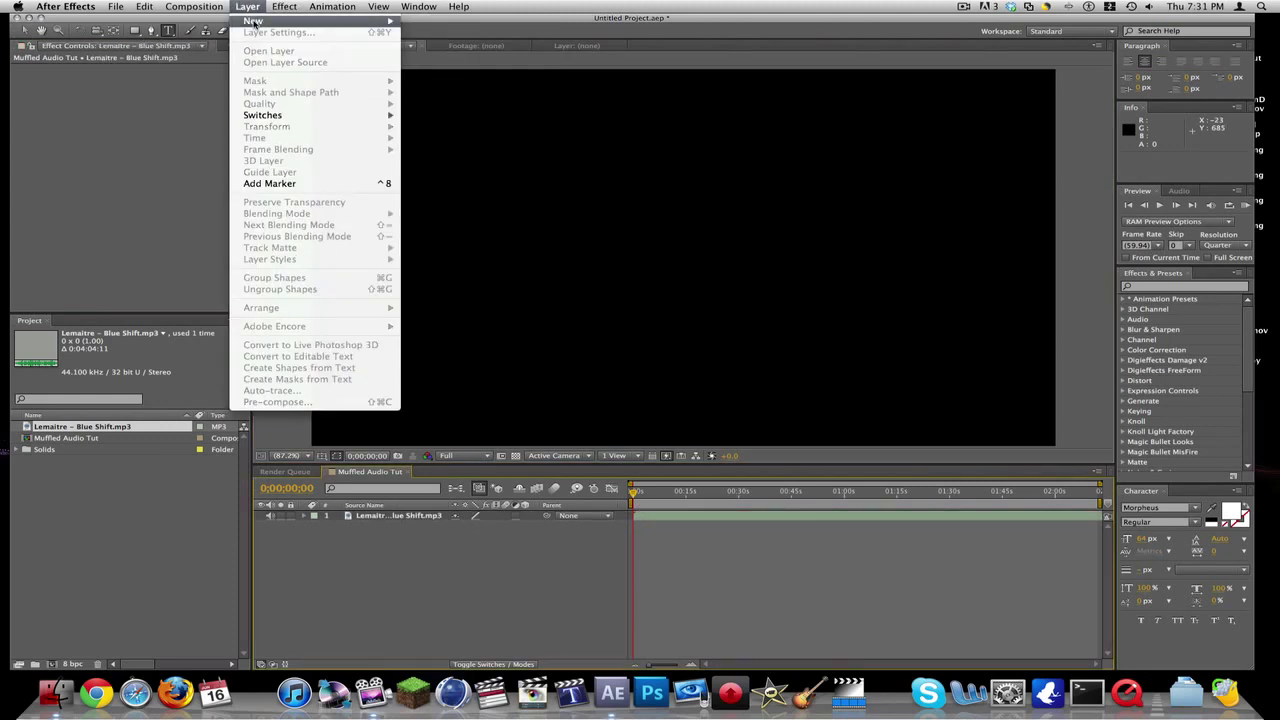
{"action": "mouse_move", "coordinate": [255, 21]}
{"action": "left_click", "coordinate": [470, 33]}
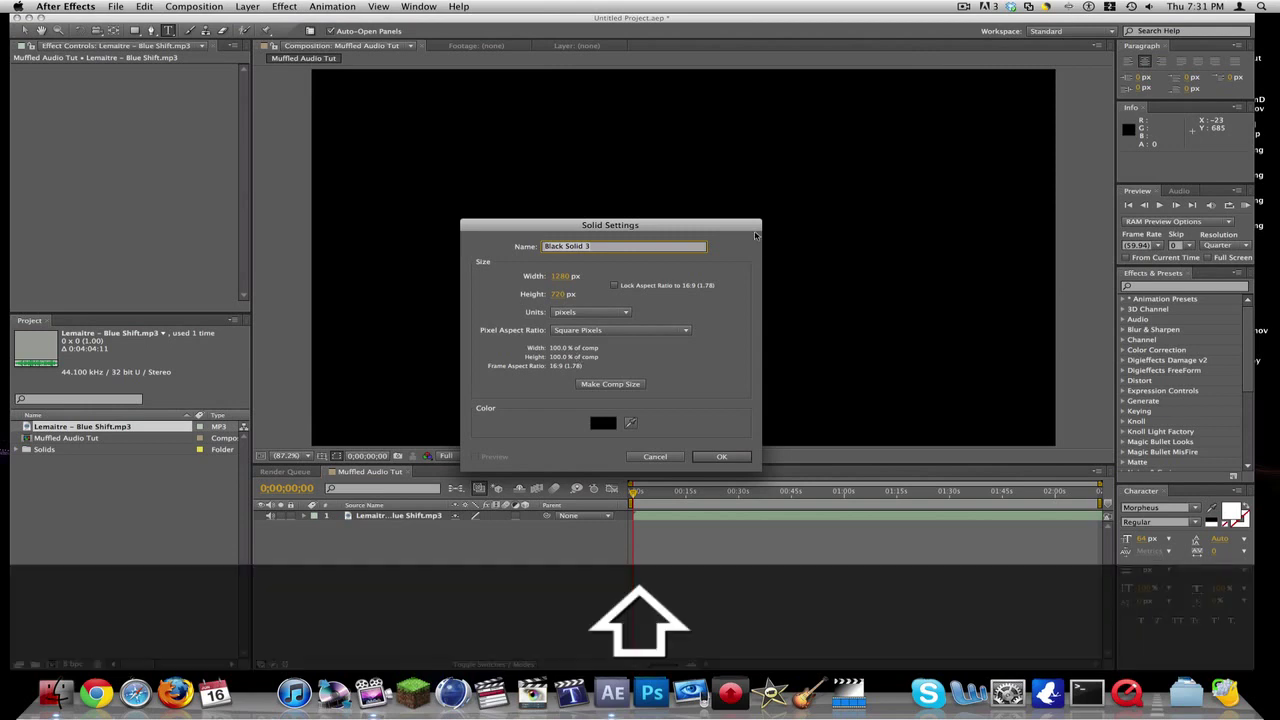
{"action": "type", "text": "Waveform"}
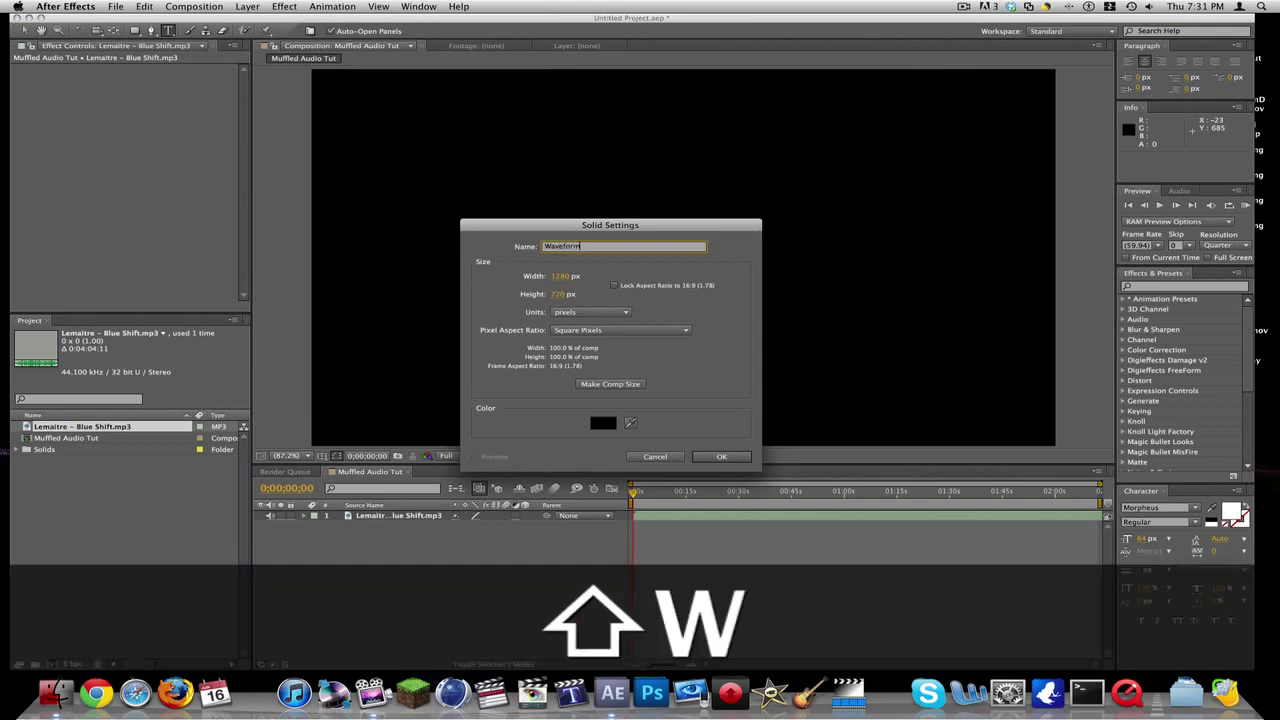
{"action": "left_click", "coordinate": [721, 456]}
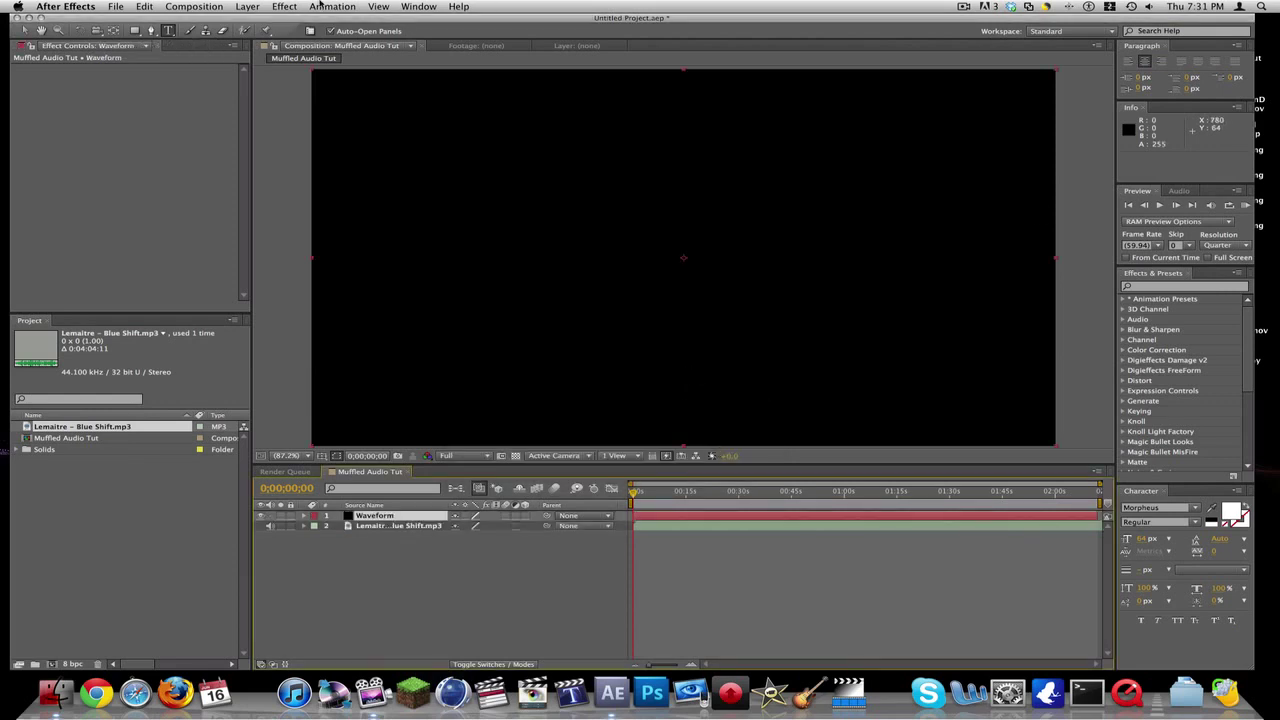
Apply Generate > Audio Waveform to the Waveform solid with Audio Layer set to 2. Lemaitre – Blue Shift.mp3.
{"action": "left_click", "coordinate": [280, 6]}
{"action": "mouse_move", "coordinate": [345, 166]}
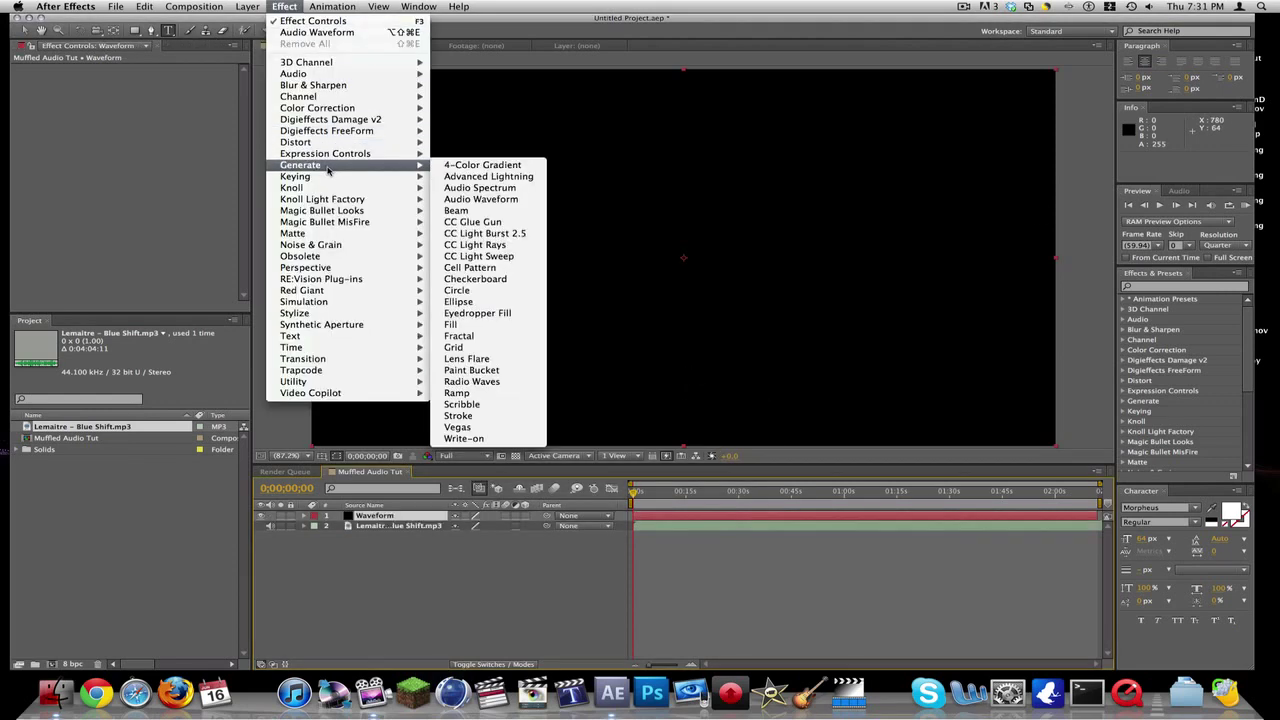
{"action": "left_click", "coordinate": [474, 199]}
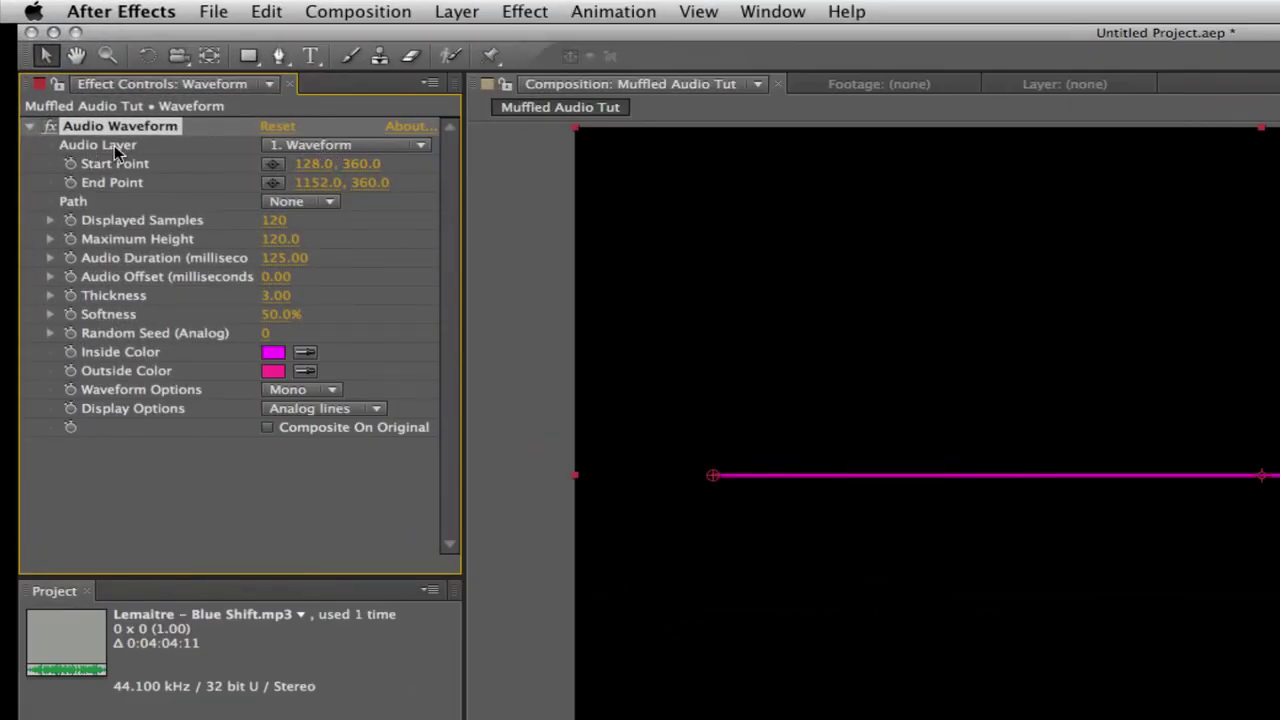
{"action": "left_click", "coordinate": [312, 148]}
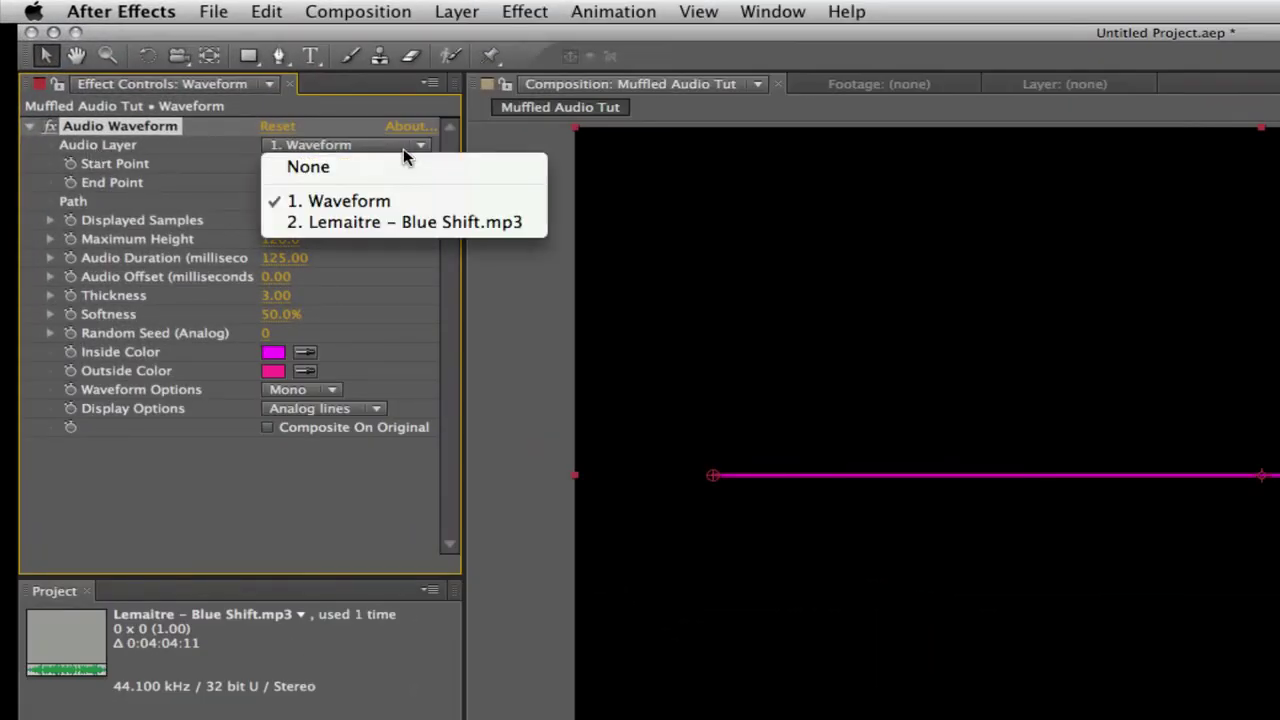
{"action": "left_click", "coordinate": [396, 222]}
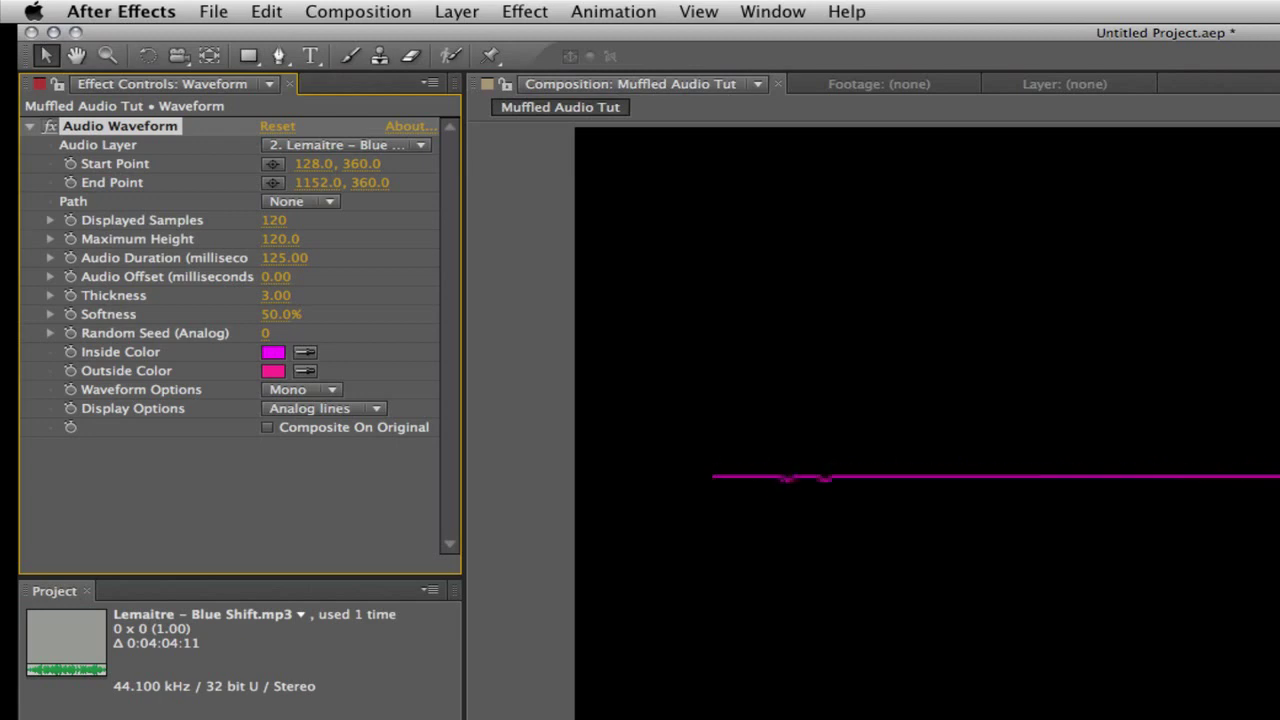
Set both the Inside Color and Outside Color of the Audio Waveform effect to white.
{"action": "left_click", "coordinate": [272, 352]}
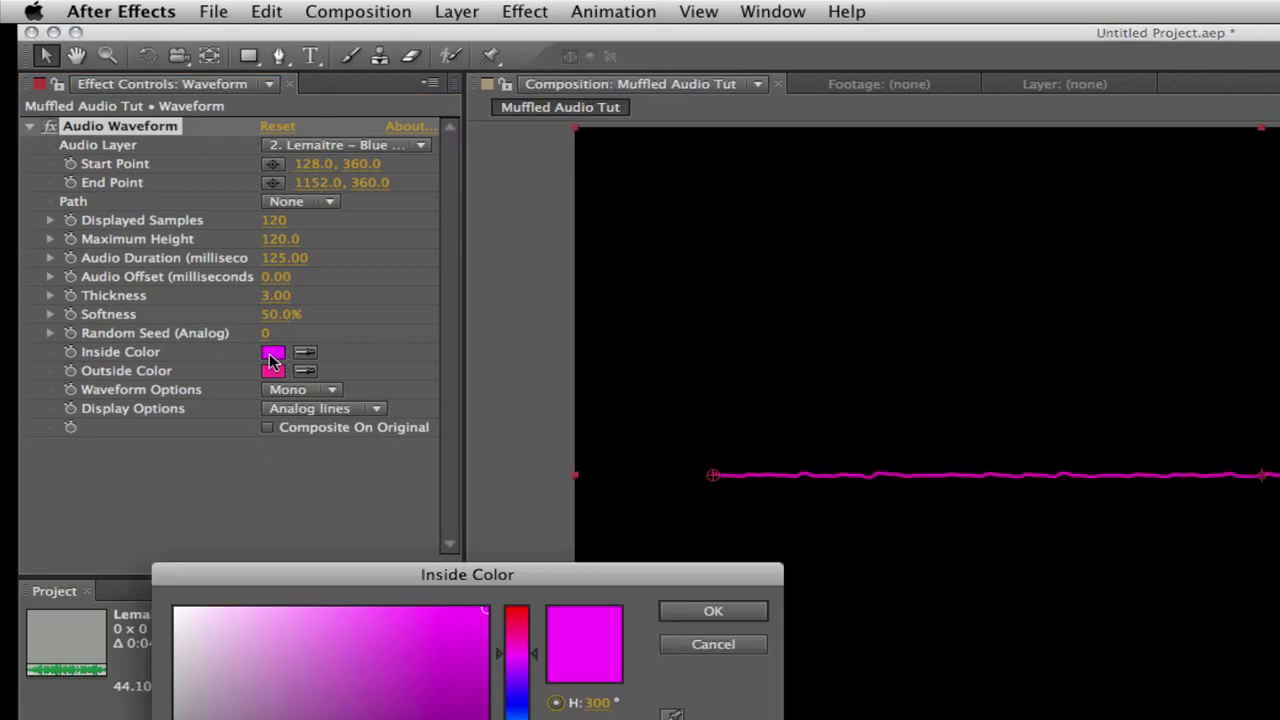
{"action": "left_click", "coordinate": [177, 609]}
{"action": "left_click", "coordinate": [731, 609]}
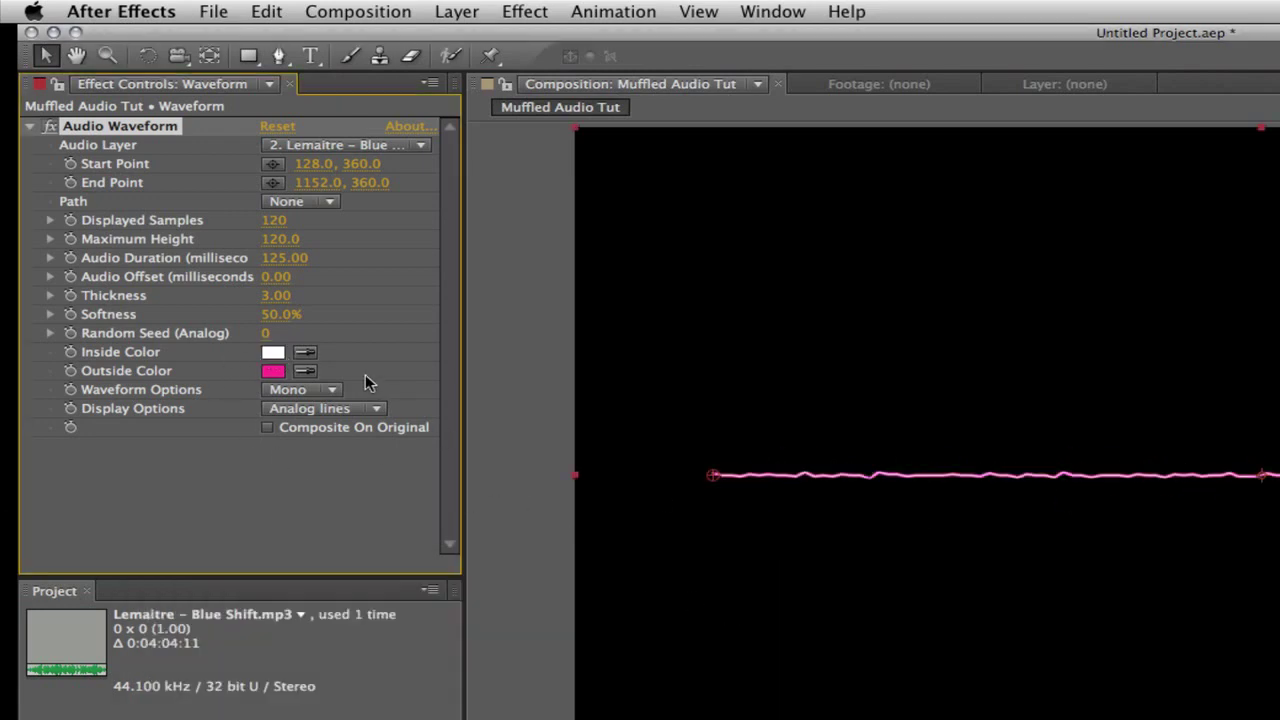
{"action": "left_click", "coordinate": [274, 372]}
{"action": "left_click_drag", "start_coordinate": [385, 590], "coordinate": [105, 553]}
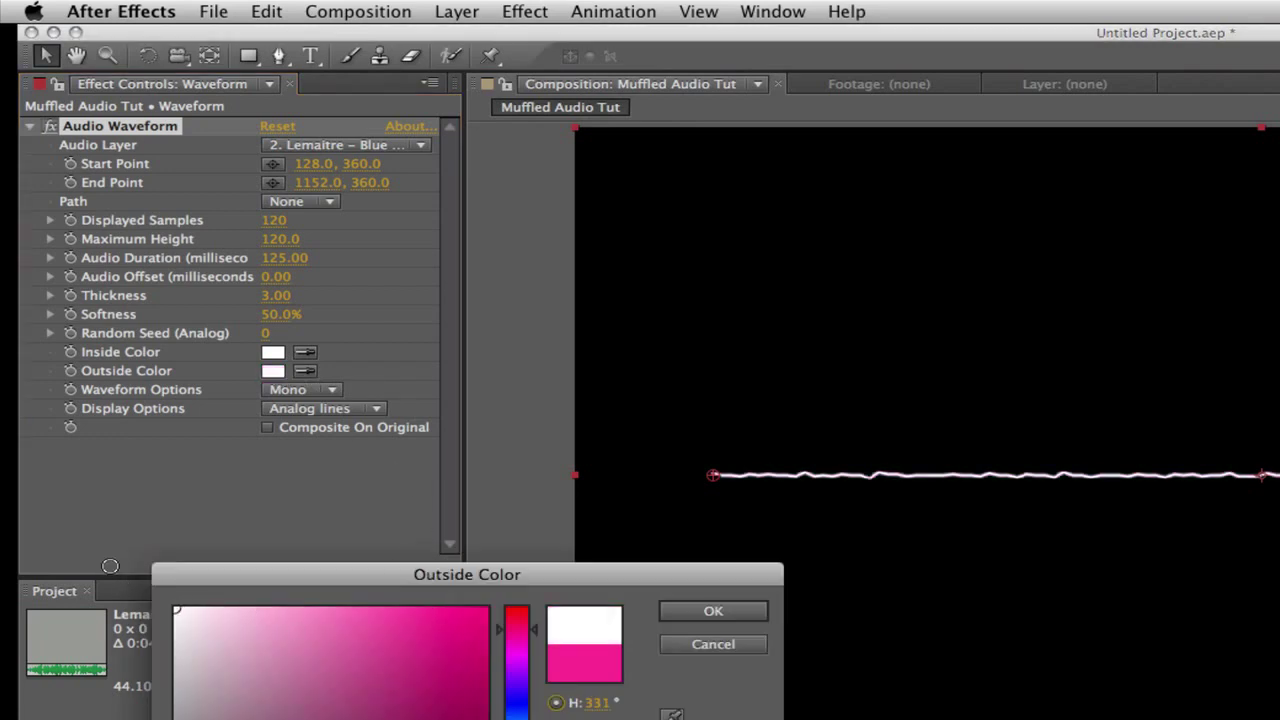
{"action": "left_click", "coordinate": [731, 609]}
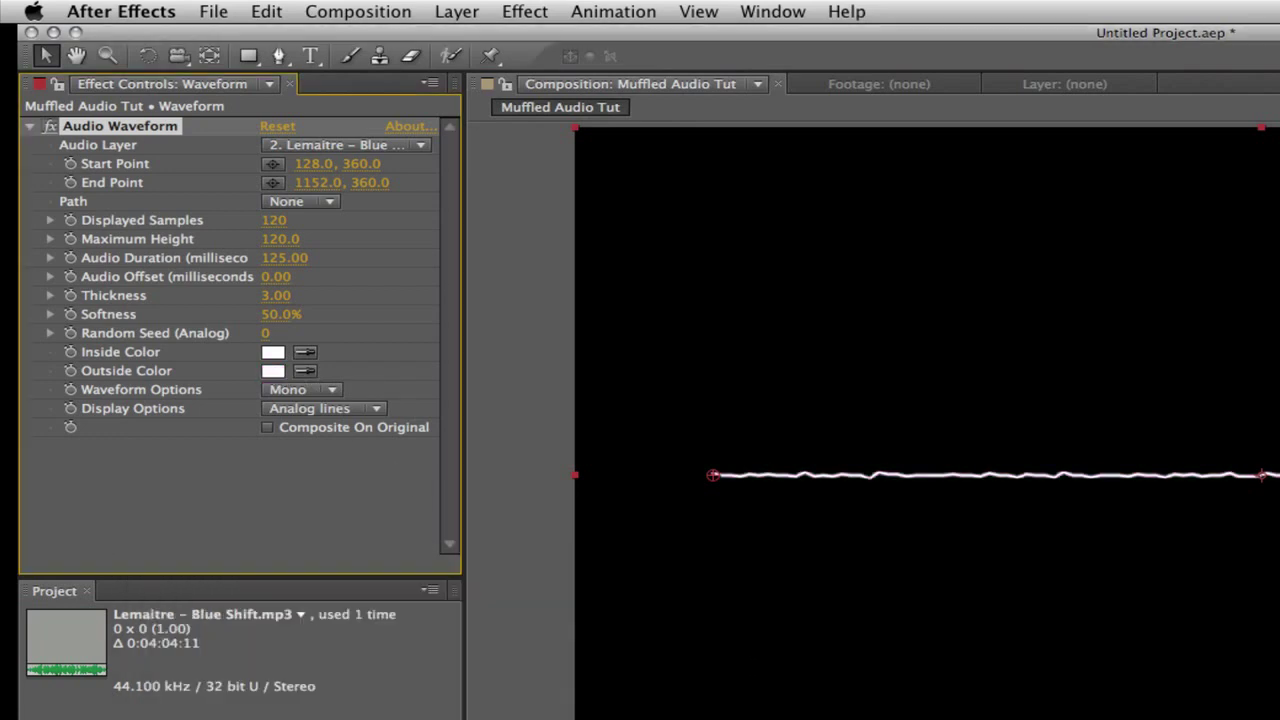
Move the waveform solid down to the lower-left of the frame and scale it to about half size.
{"action": "key", "text": "shift+slash"}
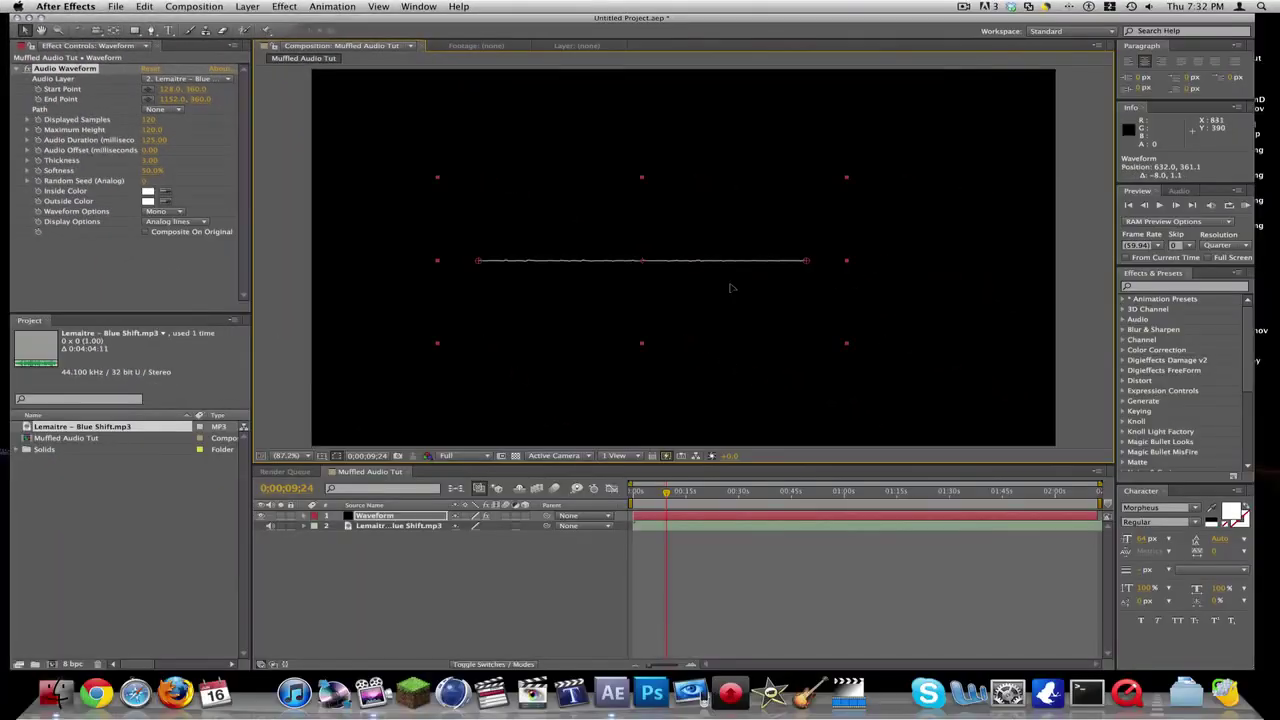
{"action": "left_click_drag", "start_coordinate": [731, 288], "coordinate": [630, 436]}
{"action": "left_click_drag", "start_coordinate": [713, 338], "coordinate": [697, 323]}
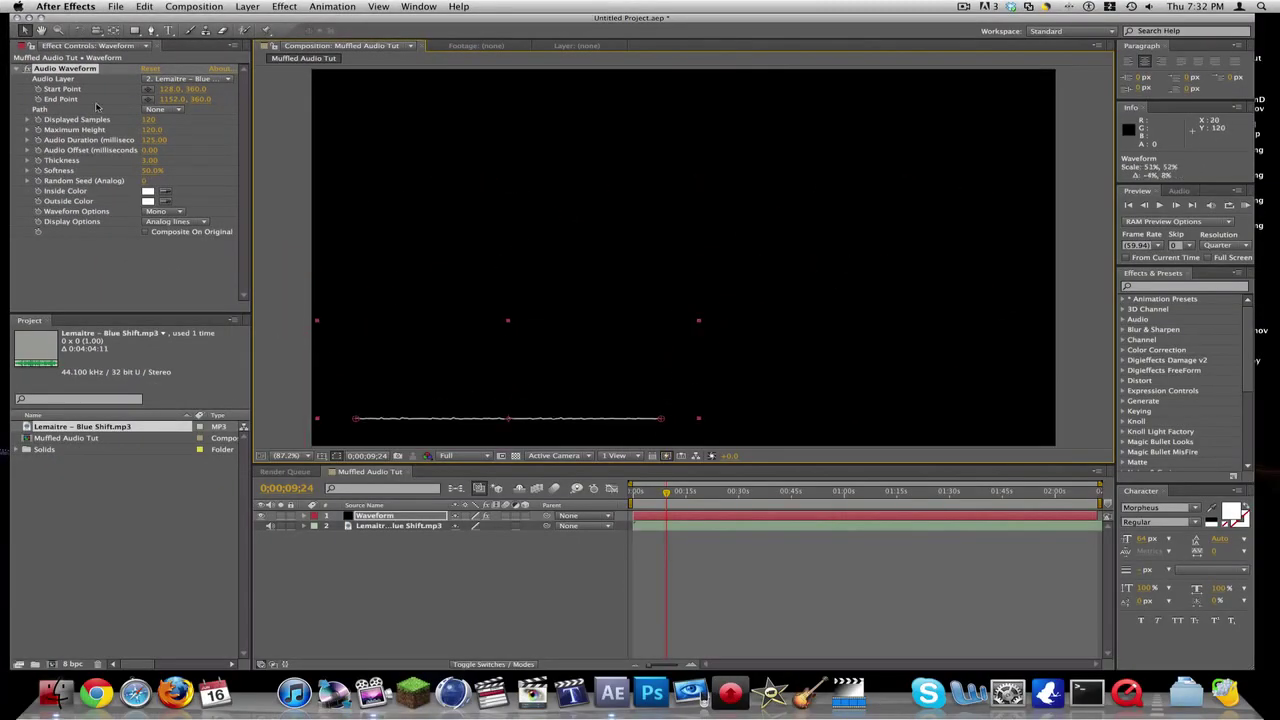
Raise Maximum Height to 278, shift the start point right, change Random Seed, then preview with the music.
{"action": "left_click_drag", "start_coordinate": [148, 130], "coordinate": [165, 171]}
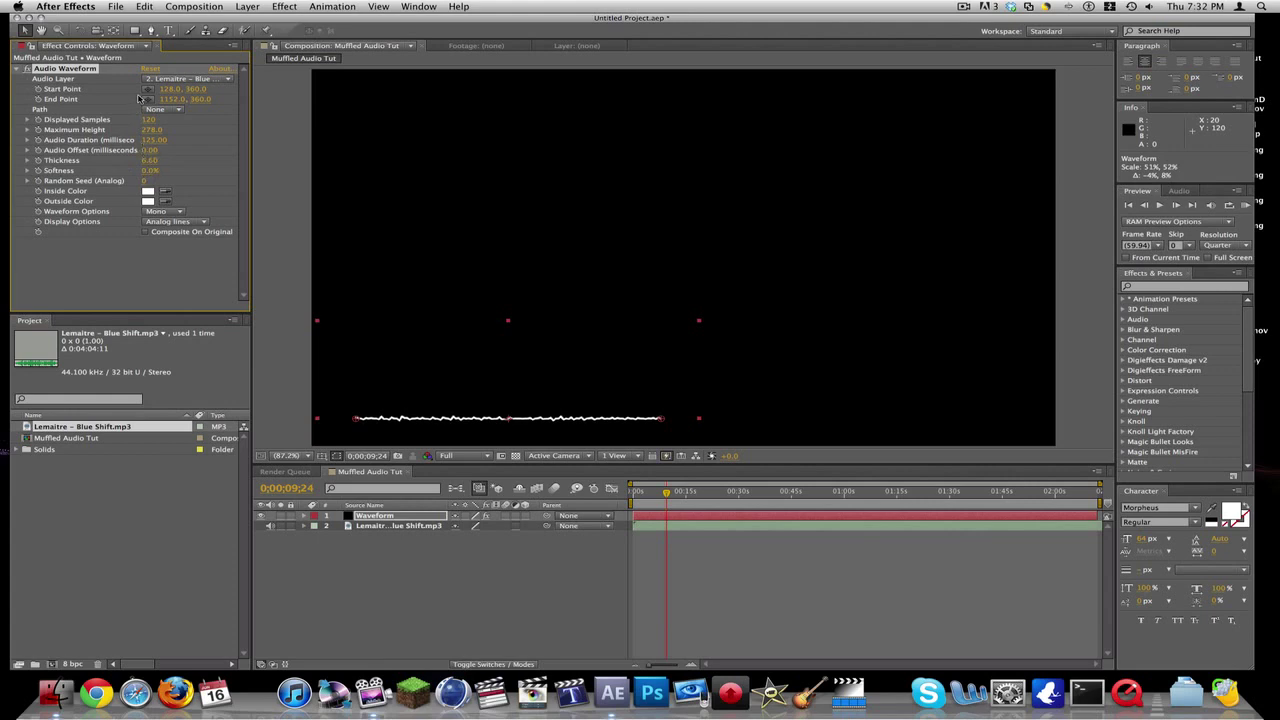
{"action": "mouse_move", "coordinate": [166, 89]}
{"action": "left_mouse_down"}
{"action": "mouse_move", "coordinate": [248, 88]}
{"action": "mouse_move", "coordinate": [152, 99]}
{"action": "left_mouse_up"}
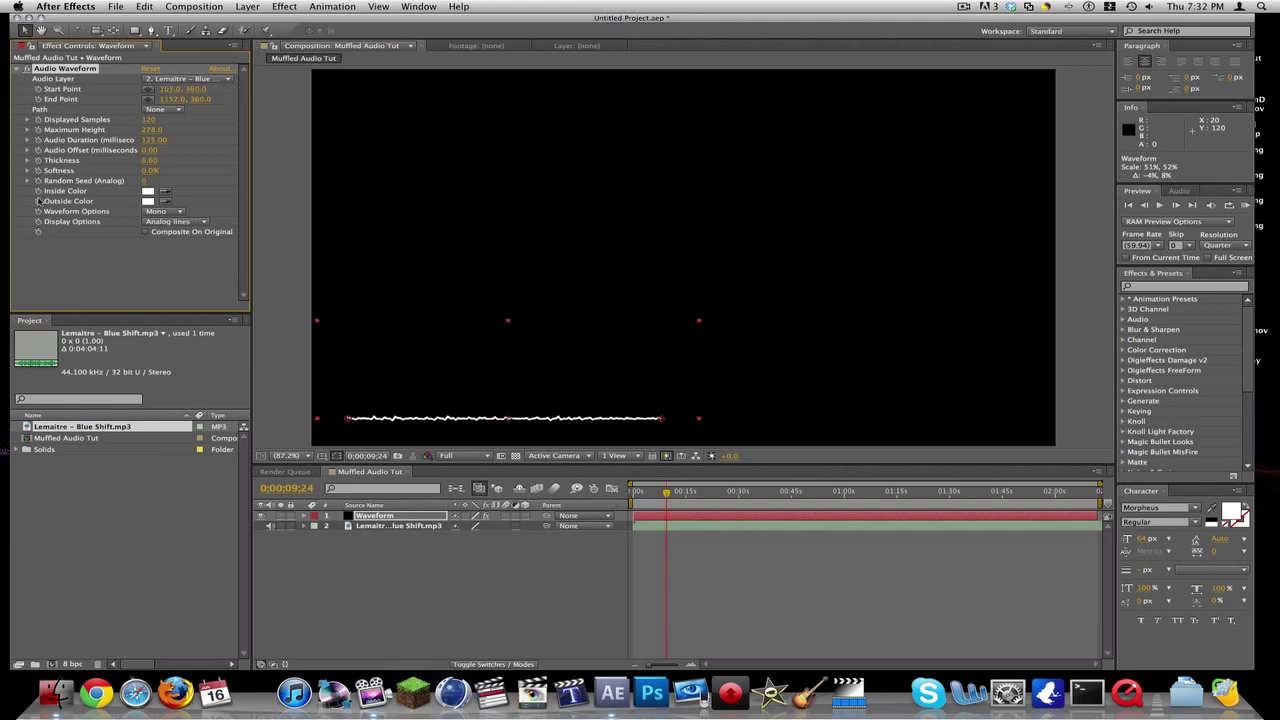
{"action": "left_click_drag", "start_coordinate": [147, 183], "coordinate": [193, 182]}
{"action": "key", "text": "ctrl+0"}
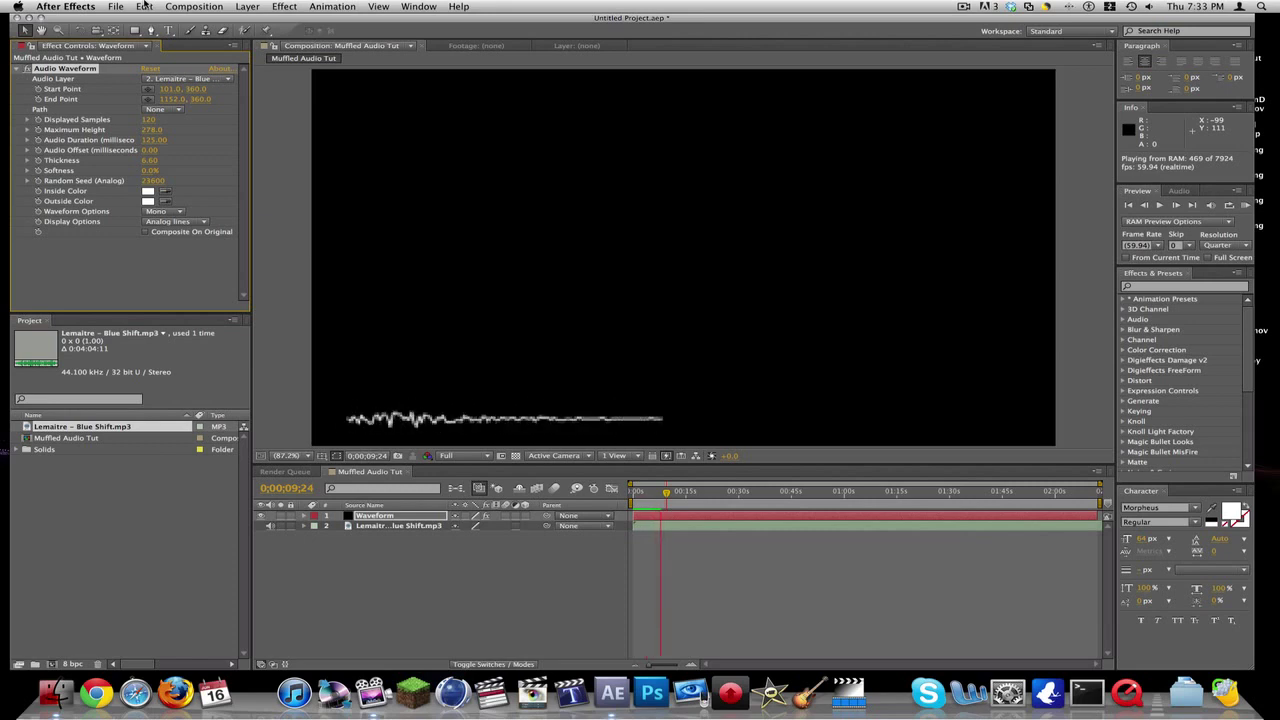
Stop the preview and delete the Audio Waveform effect, the Waveform solid and the Blue Shift song layer.
{"action": "key", "text": "space"}
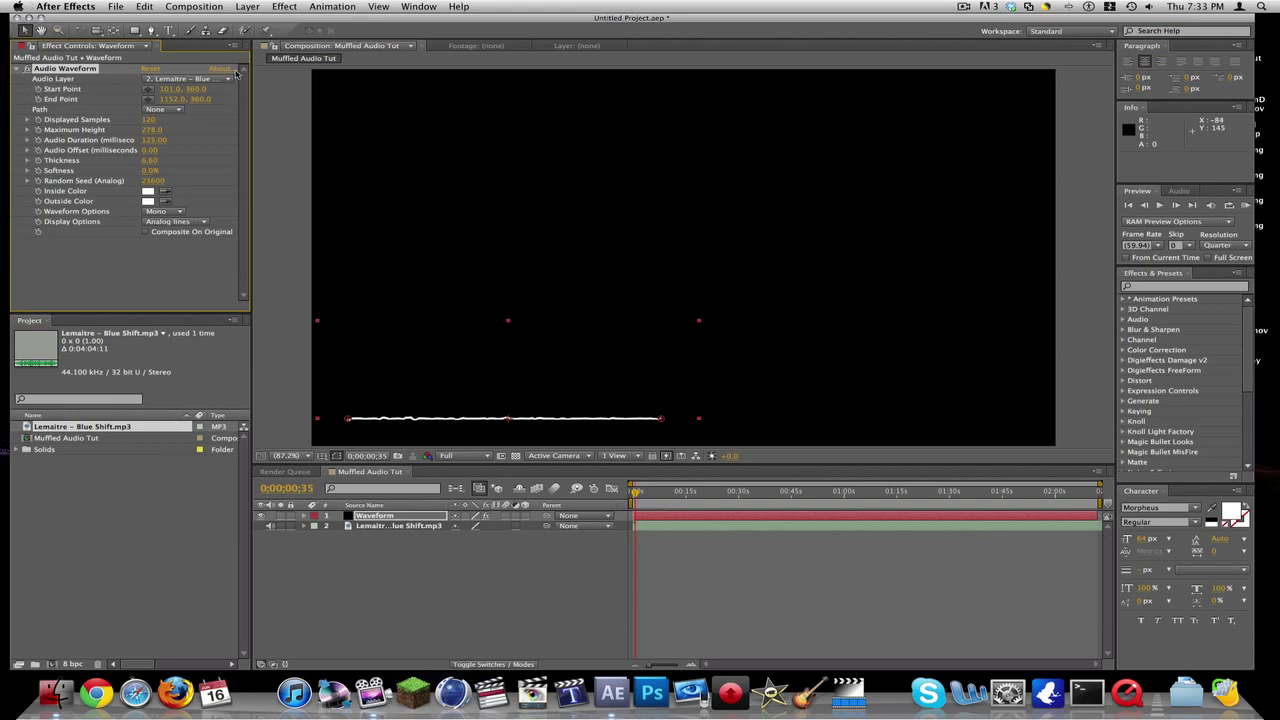
{"action": "key", "text": "Delete"}
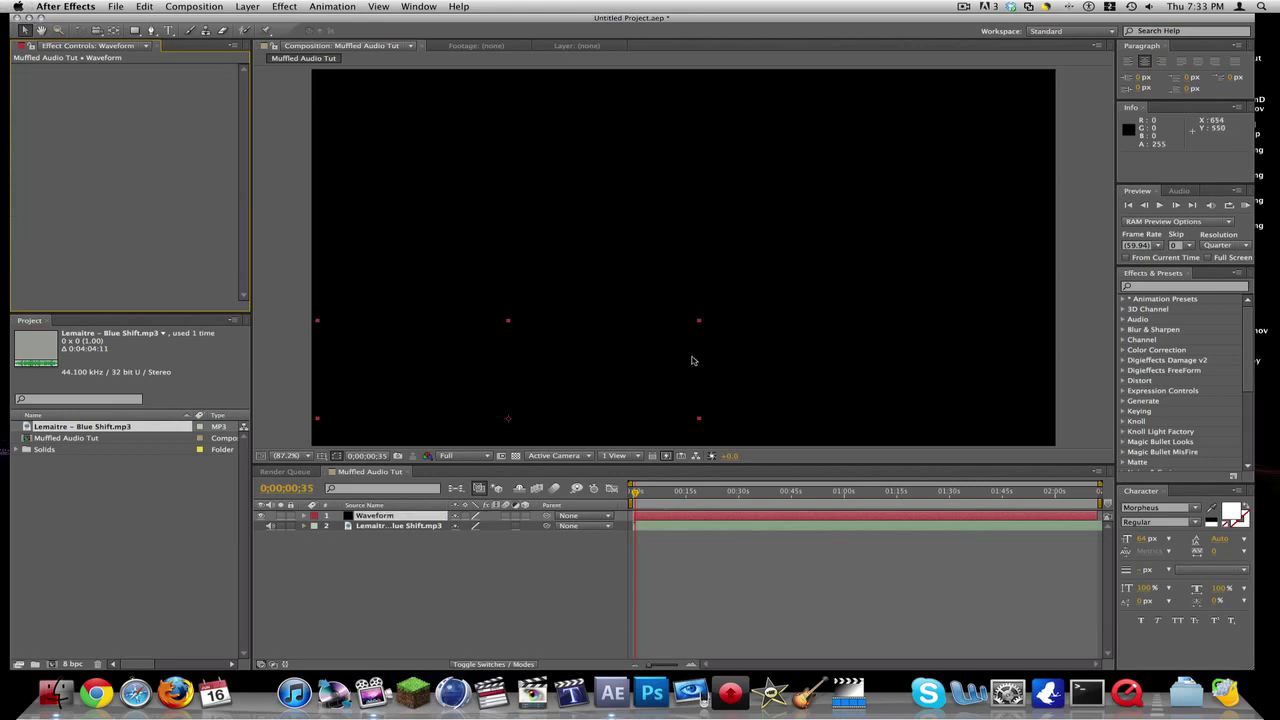
{"action": "key", "text": "Delete"}
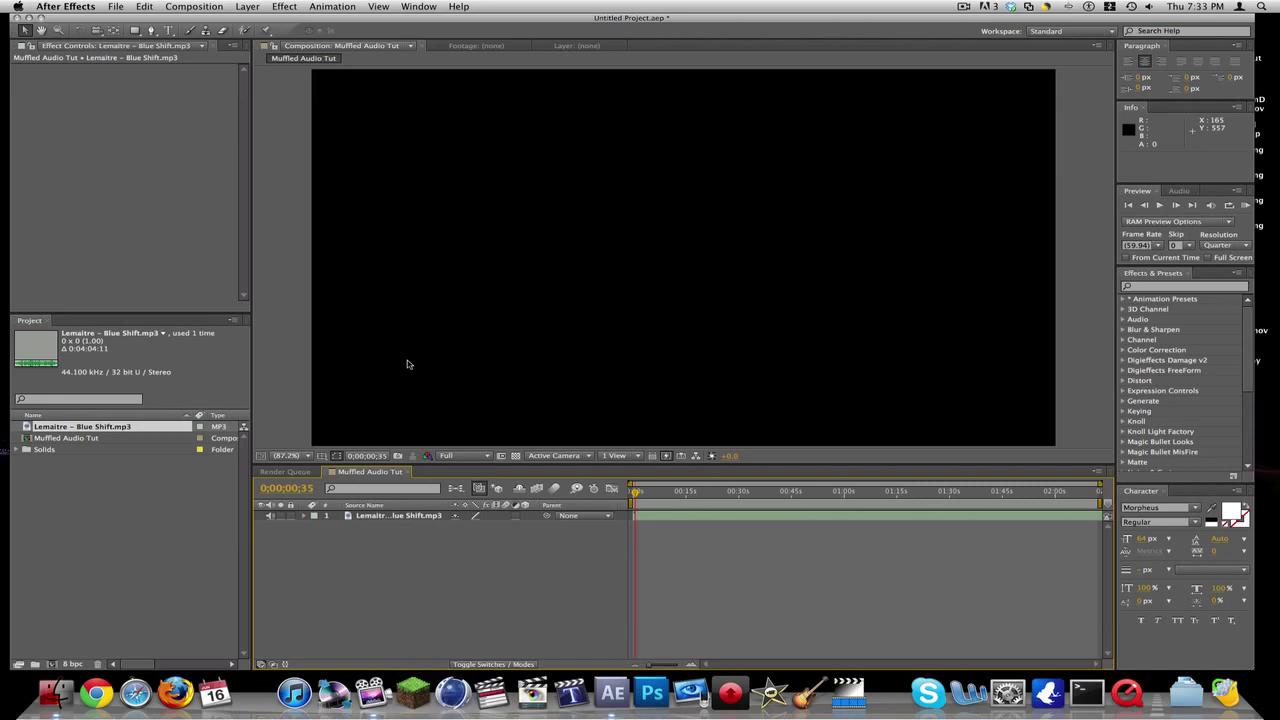
{"action": "left_click", "coordinate": [415, 514]}
{"action": "key", "text": "Delete"}
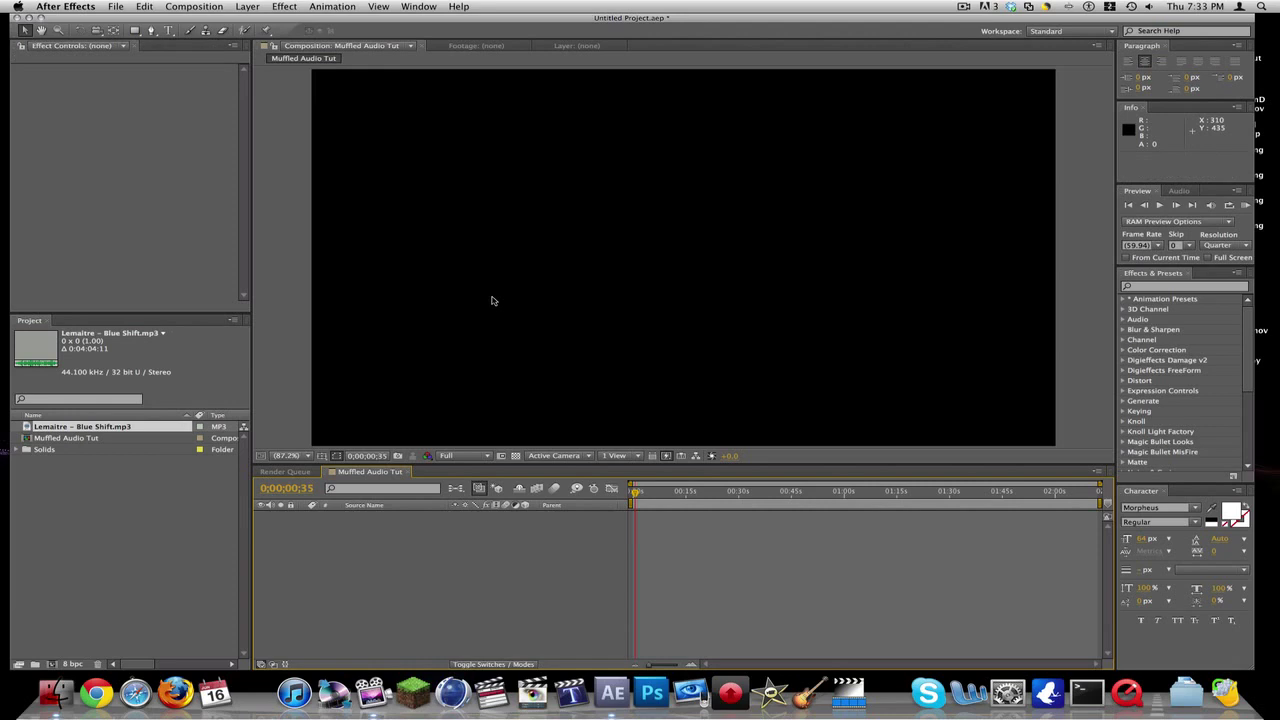